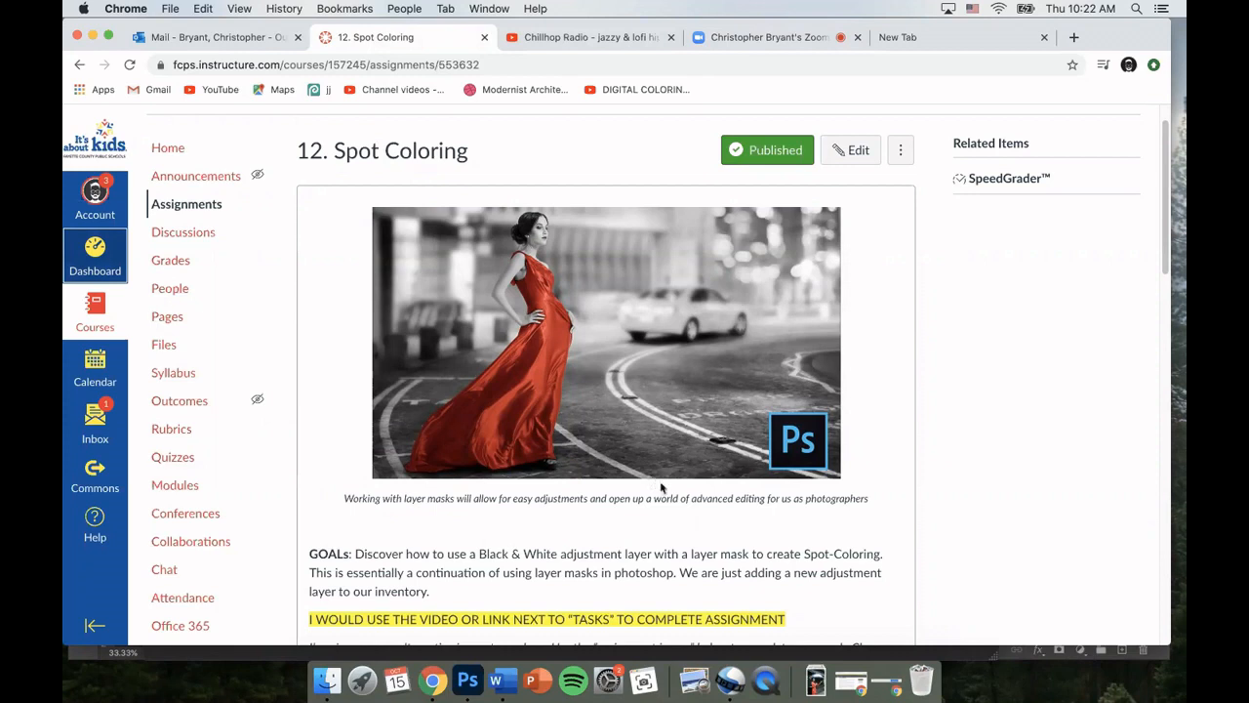
# - Review the Spot Coloring assignment's goals and image choices, and look at the source images in the Spot Color folder
pyautogui.moveTo(478, 554); pyautogui.dragTo(759, 556)
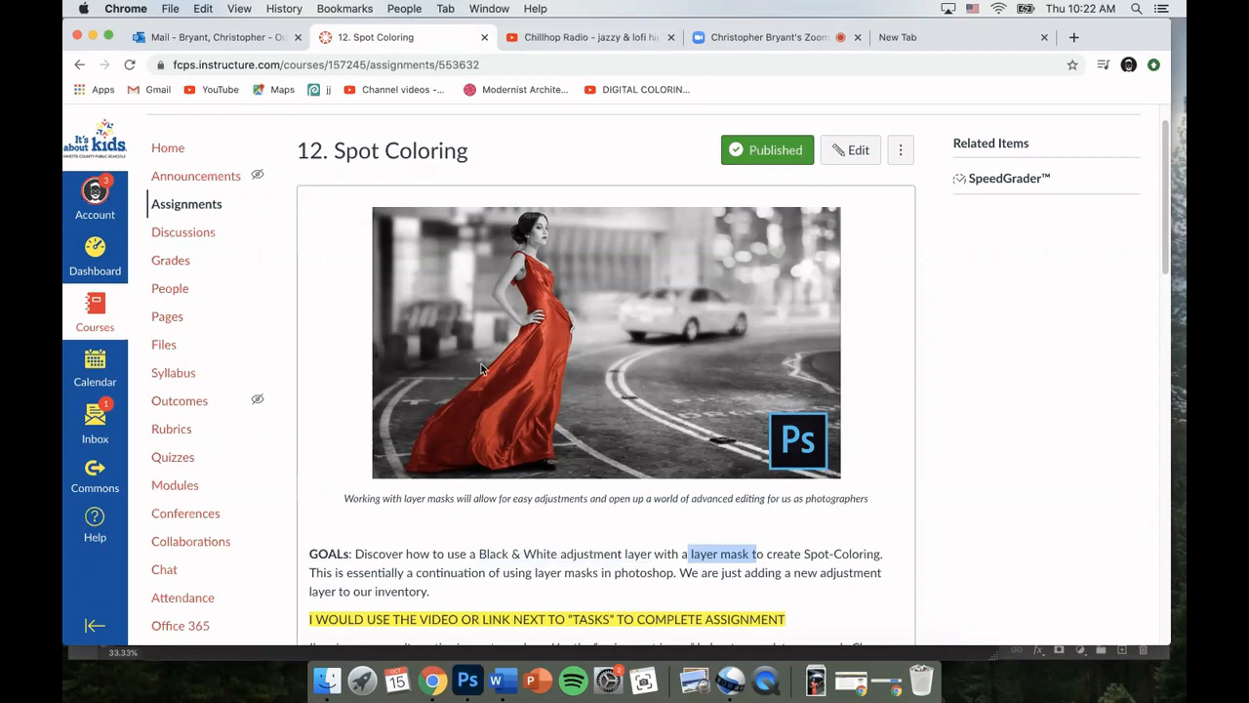
pyautogui.click(596, 543)
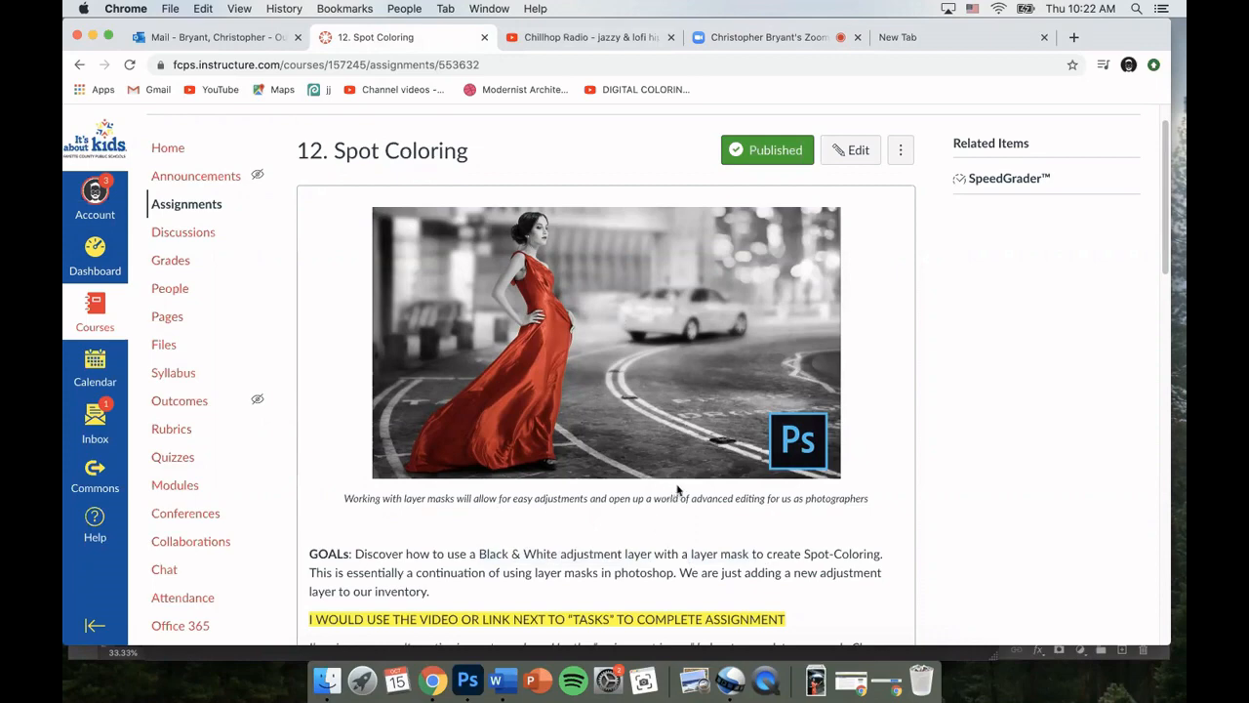
pyautogui.scroll(-5, 724, 293)
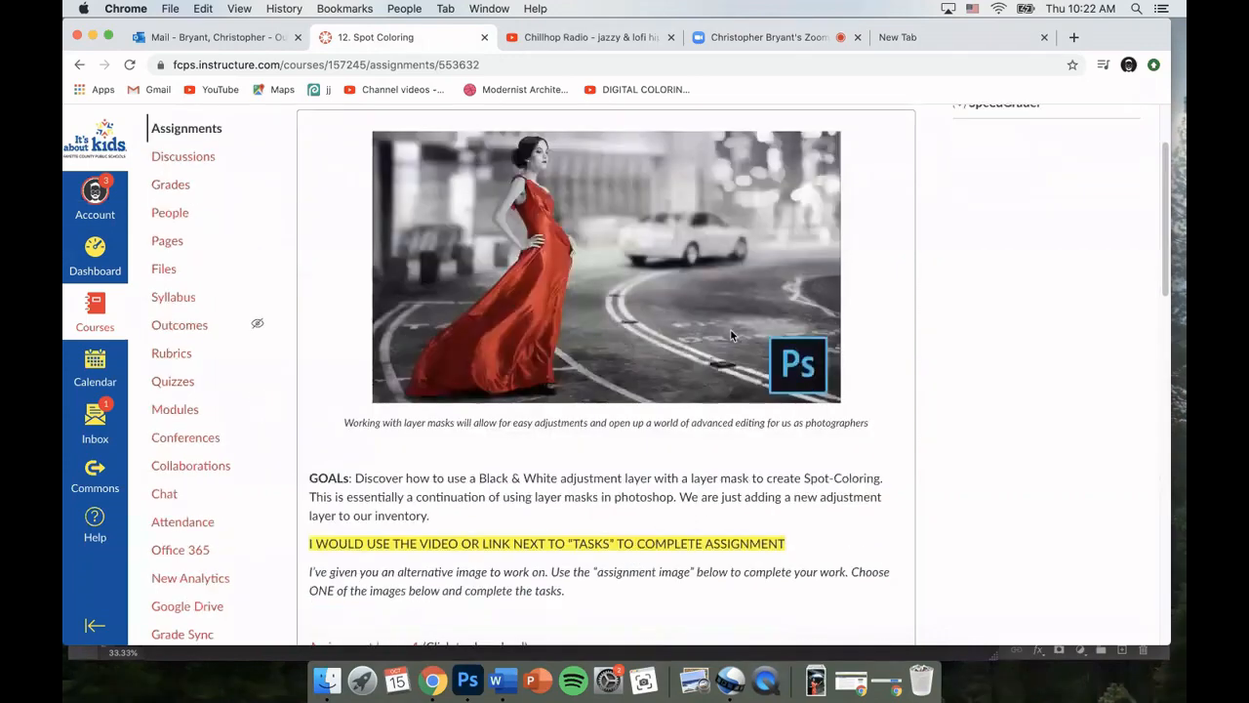
pyautogui.scroll(-1, 727, 333)
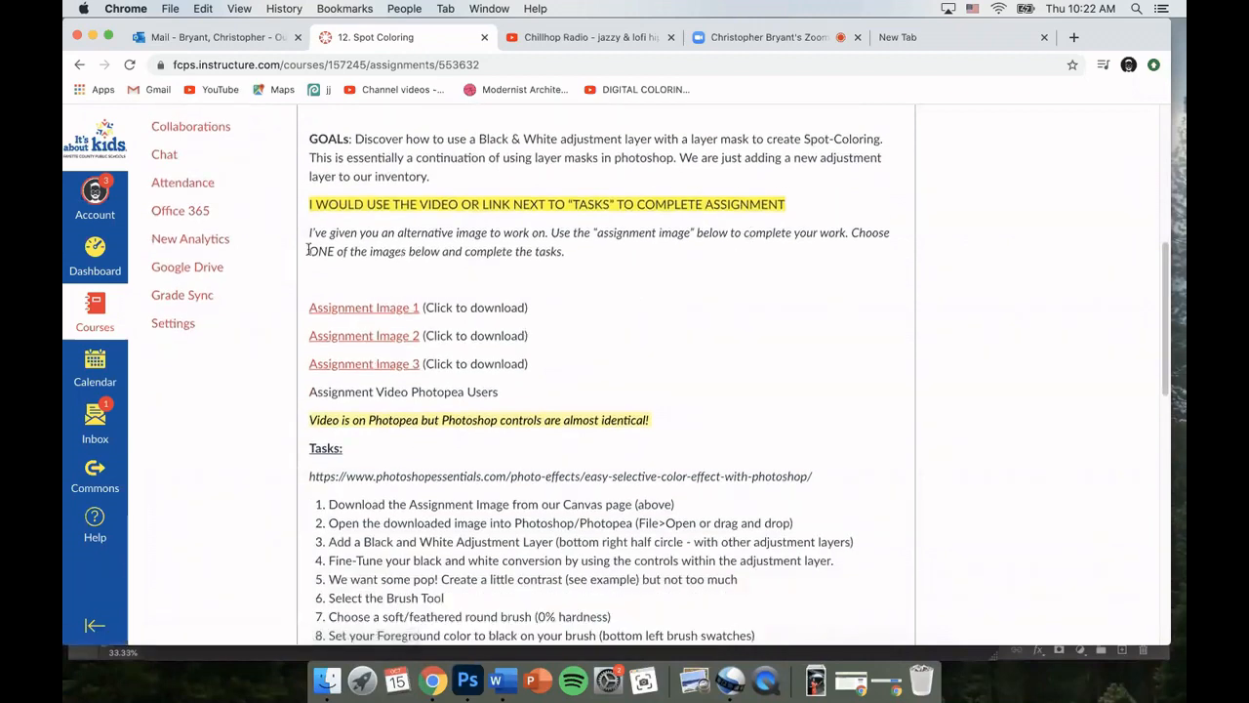
pyautogui.moveTo(311, 251); pyautogui.dragTo(332, 252)
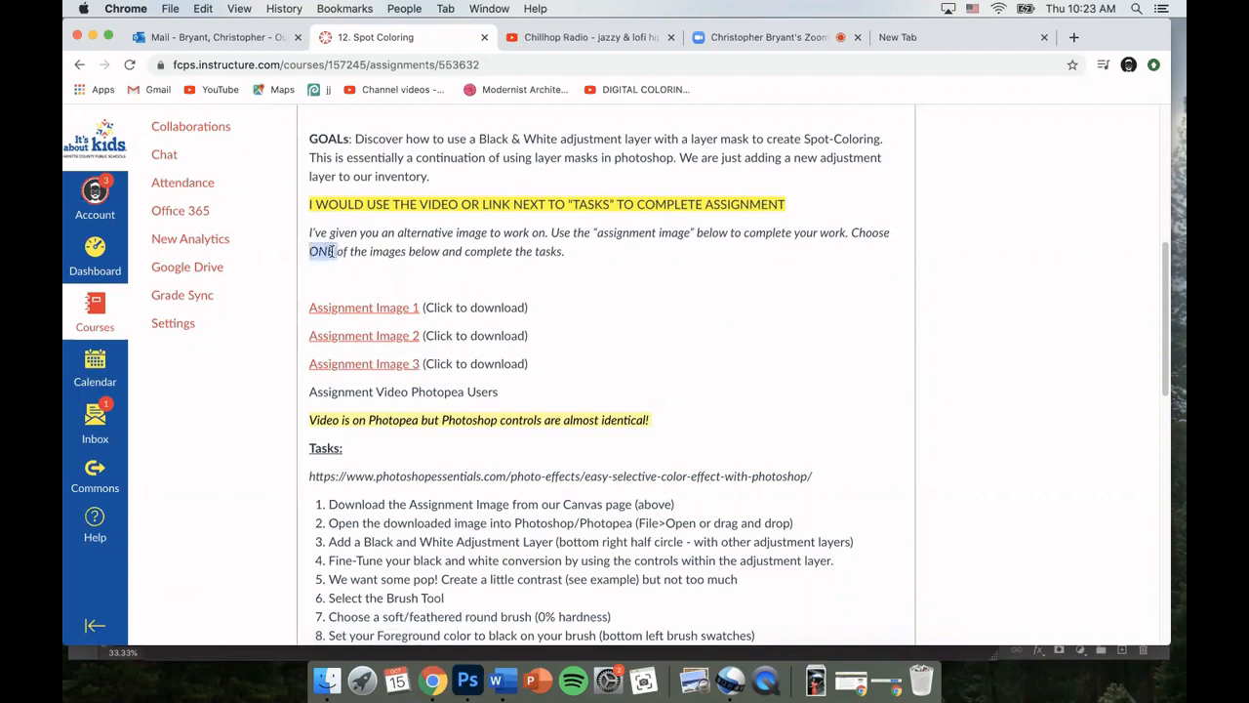
pyautogui.click(564, 293)
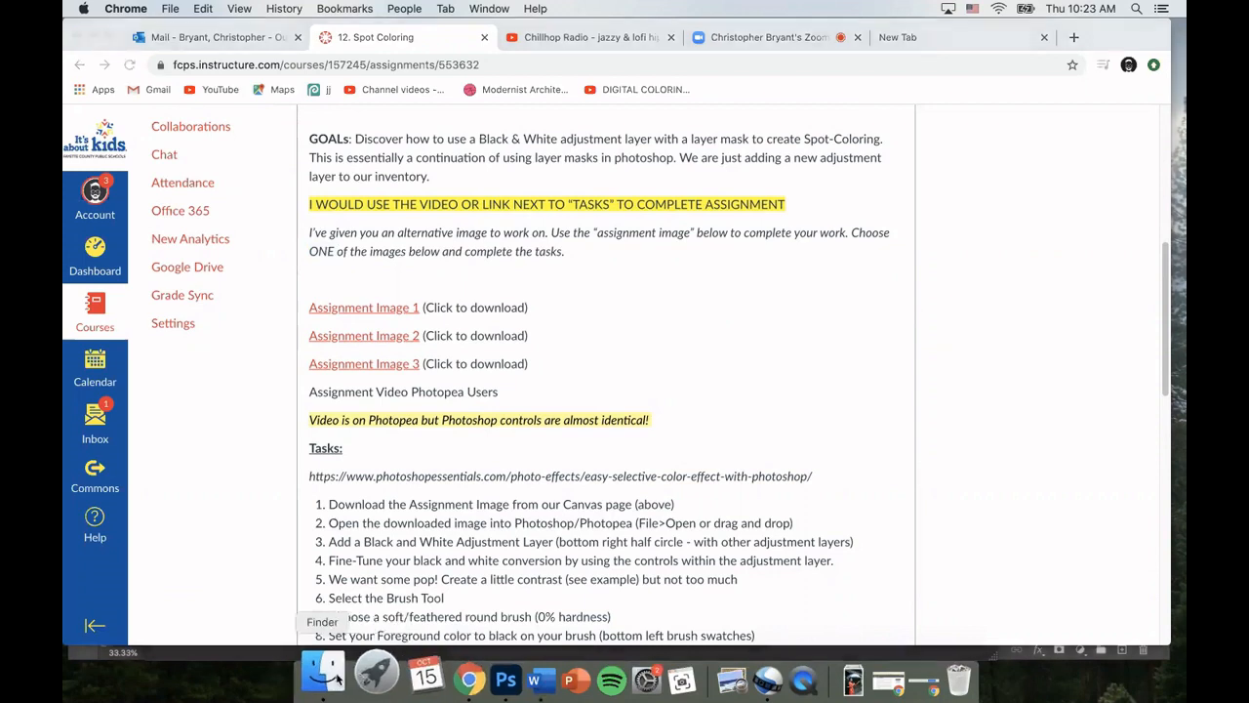
pyautogui.click(314, 673)
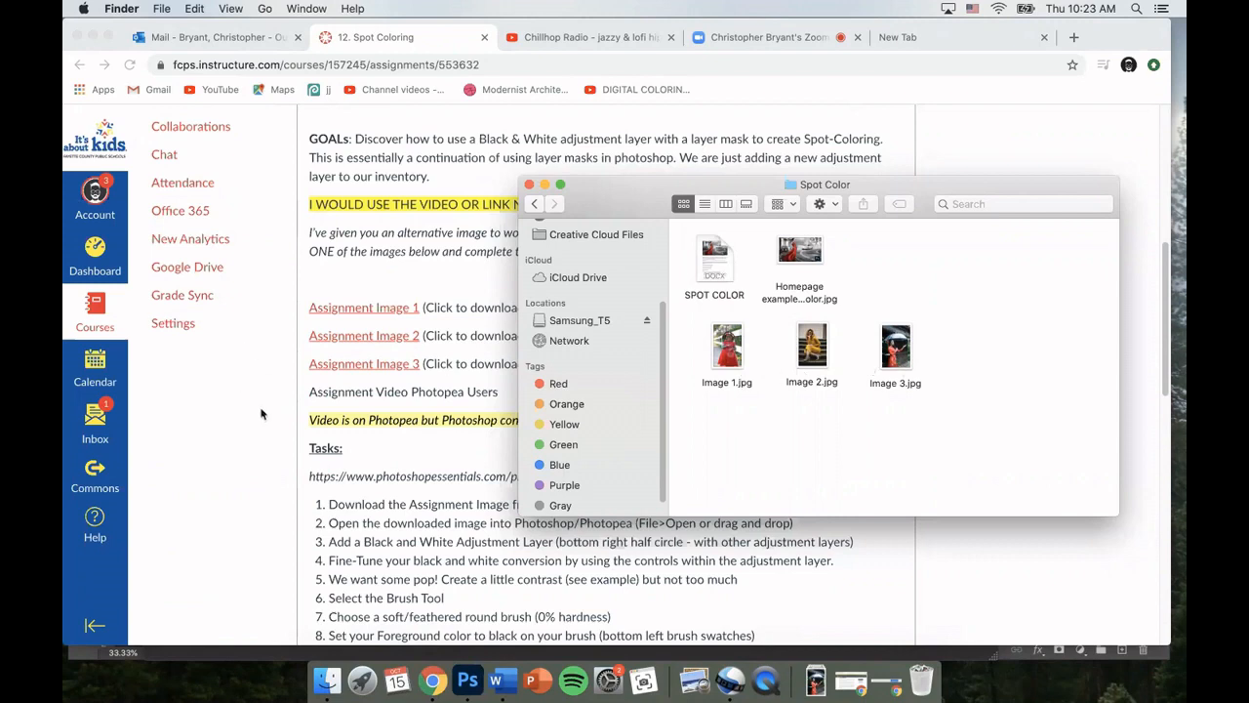
pyautogui.click(261, 450)
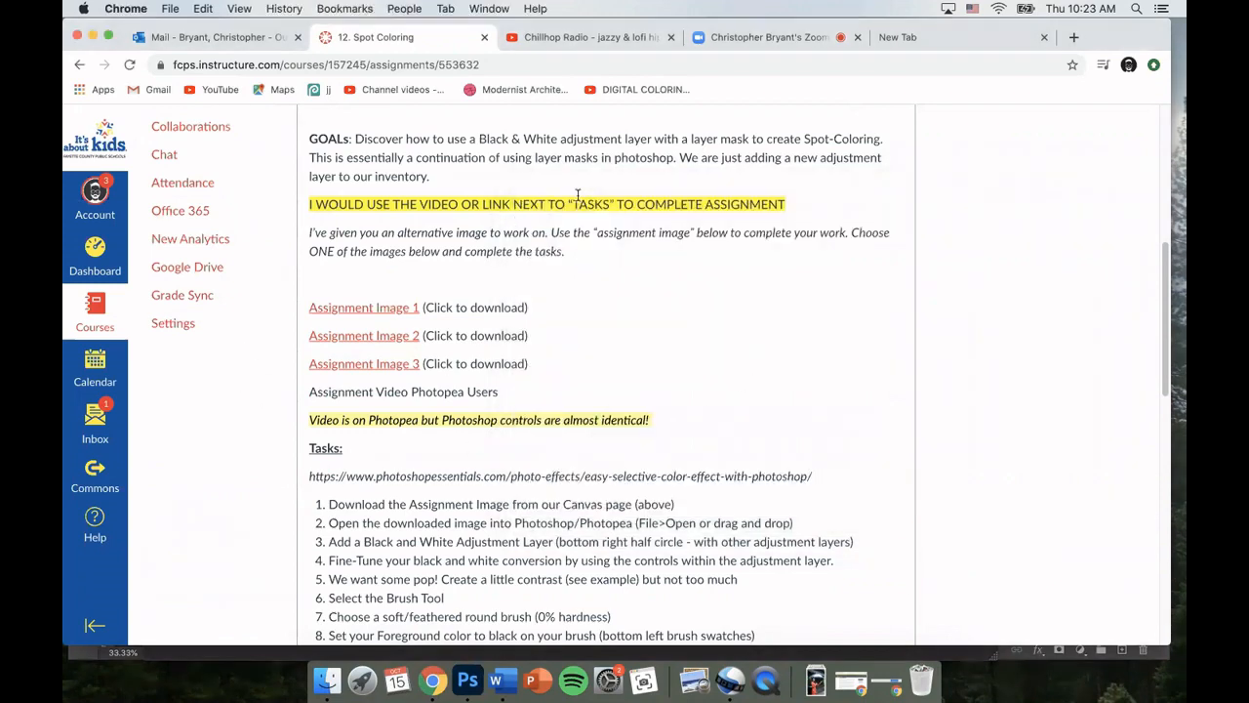
# - Copy the photoshopessentials.com tutorial link from the assignment's Tasks section and open it in a new tab
pyautogui.scroll(-4, 611, 408)
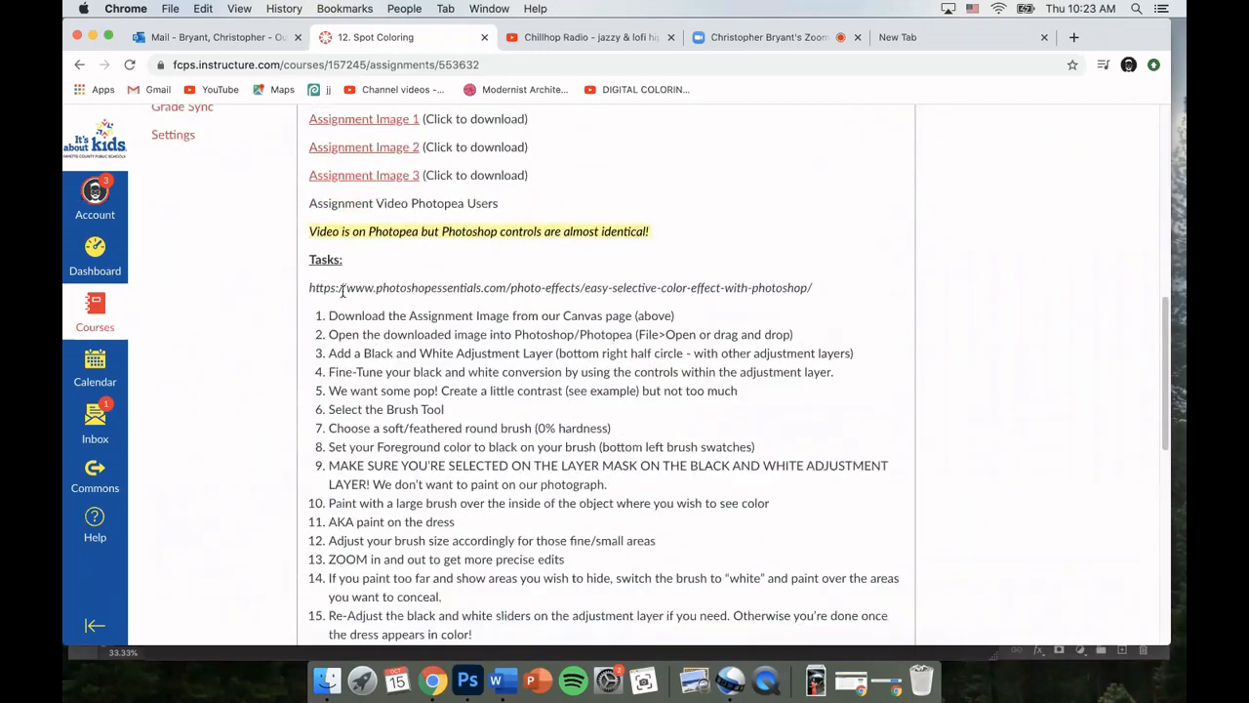
pyautogui.moveTo(309, 290); pyautogui.dragTo(837, 290)
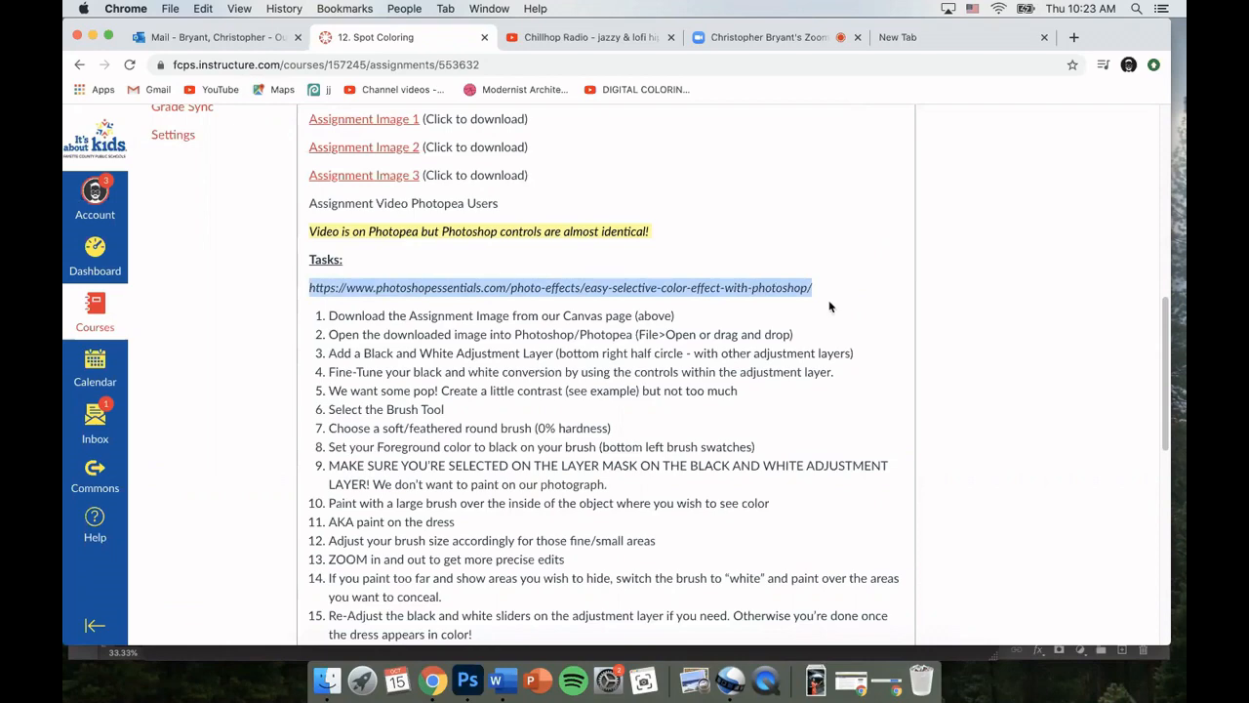
pyautogui.press('super+c')
pyautogui.press('super+t')
pyautogui.press('super+v')
pyautogui.press('Return')
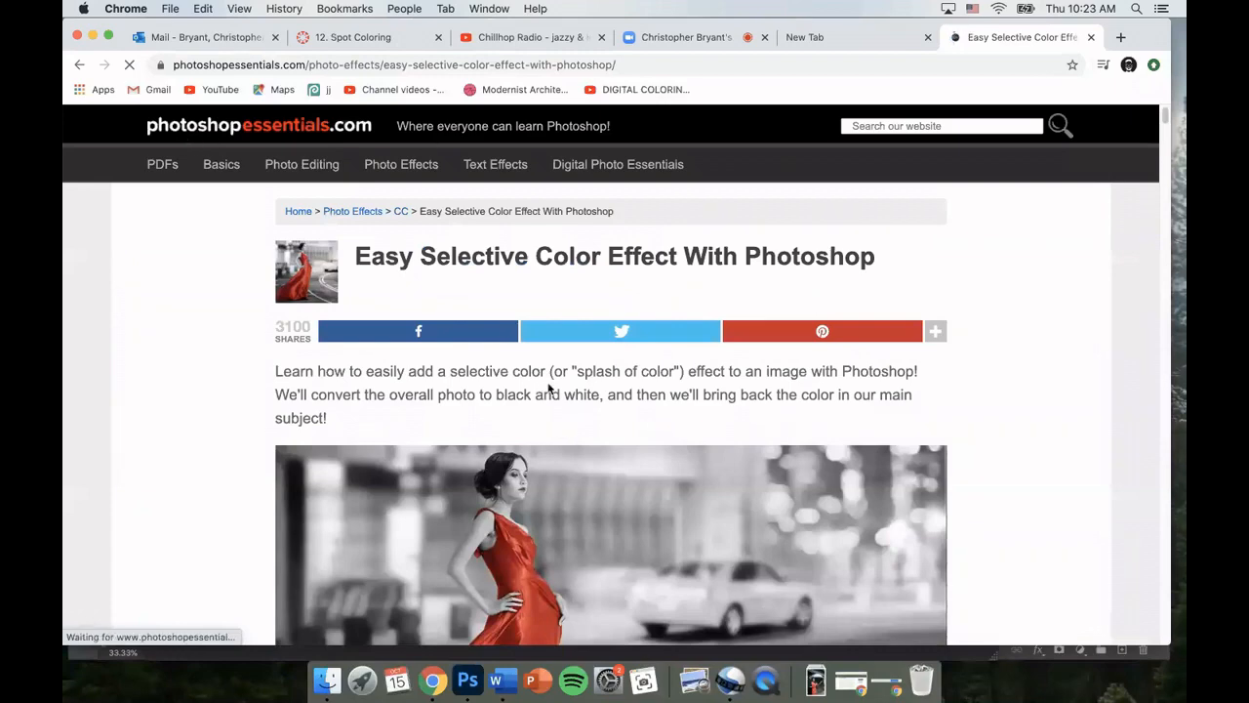
# - Read the selective color tutorial from its example images through the step on adding a Black & White adjustment layer
pyautogui.scroll(-5, 549, 390)
pyautogui.scroll(-15, 691, 392)
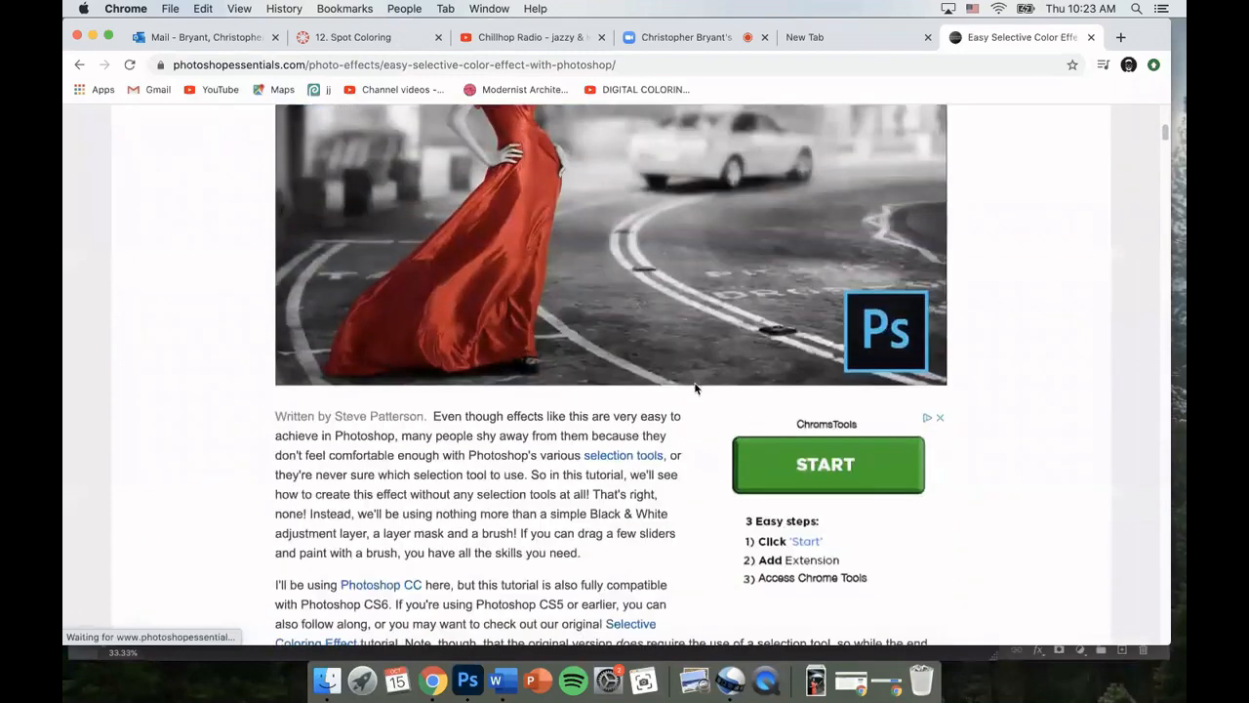
pyautogui.scroll(-1, 692, 391)
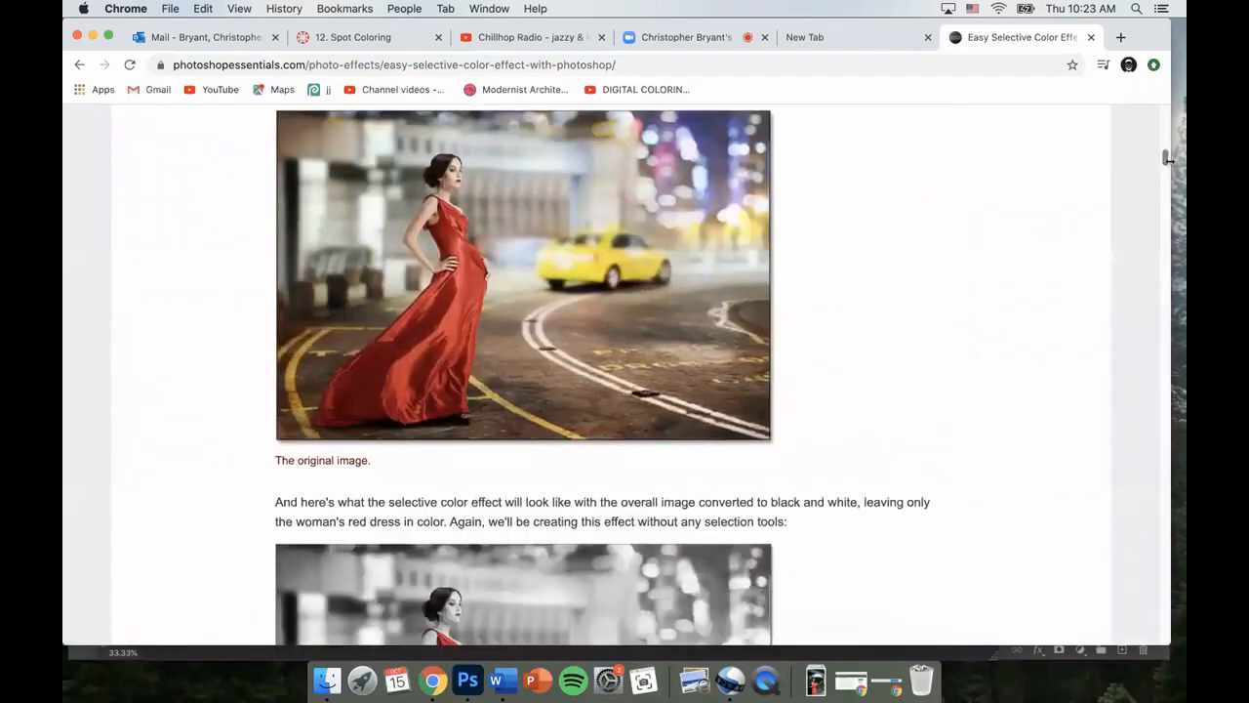
pyautogui.moveTo(1162, 162); pyautogui.dragTo(1164, 195)
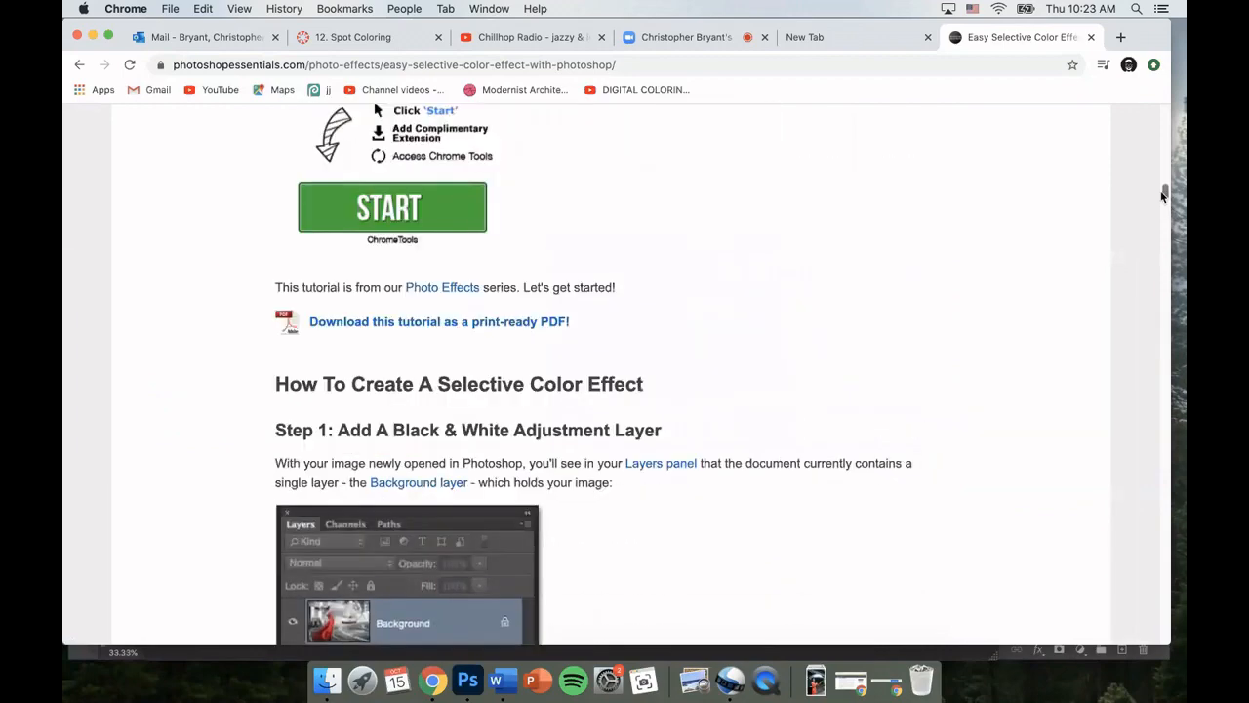
pyautogui.scroll(-5, 666, 270)
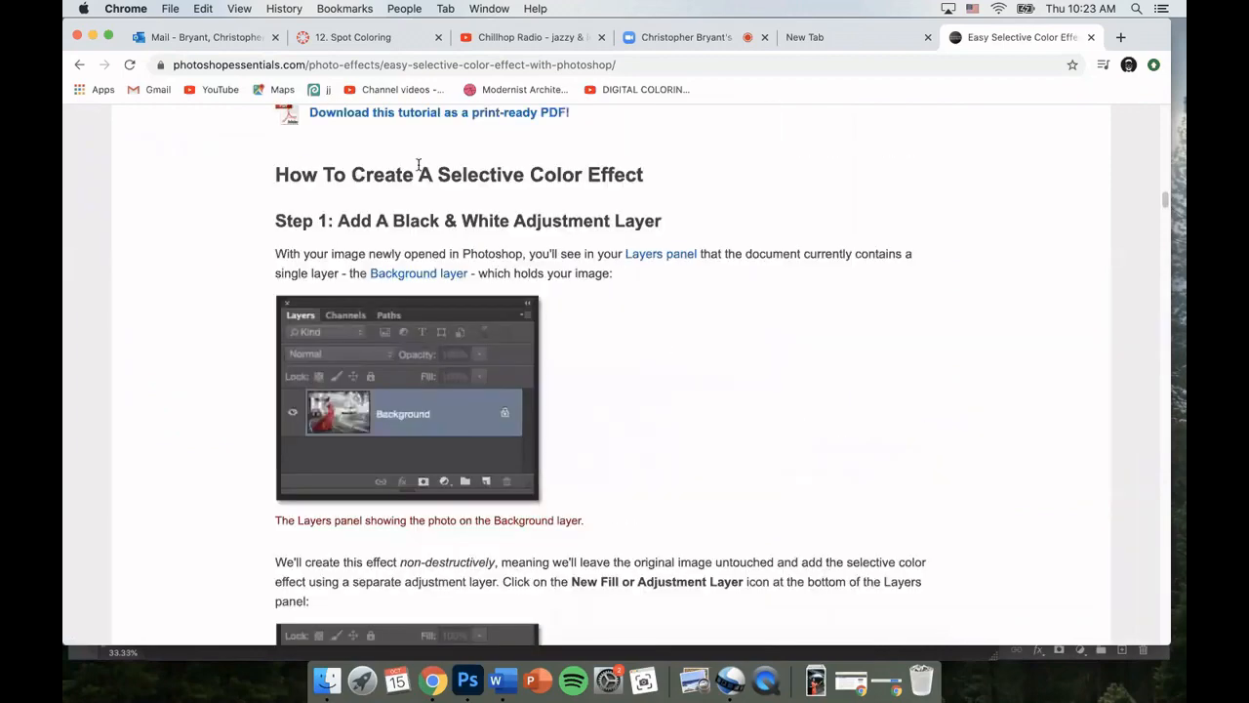
pyautogui.scroll(-6, 444, 429)
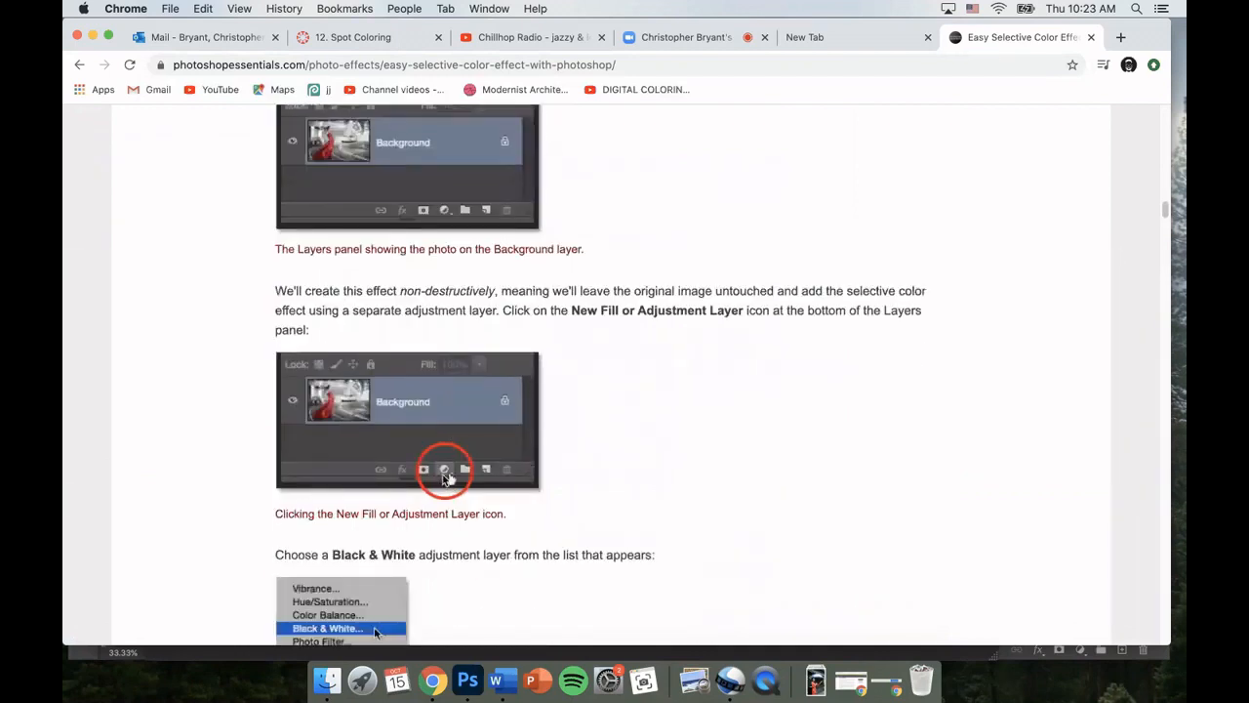
pyautogui.scroll(-5, 445, 478)
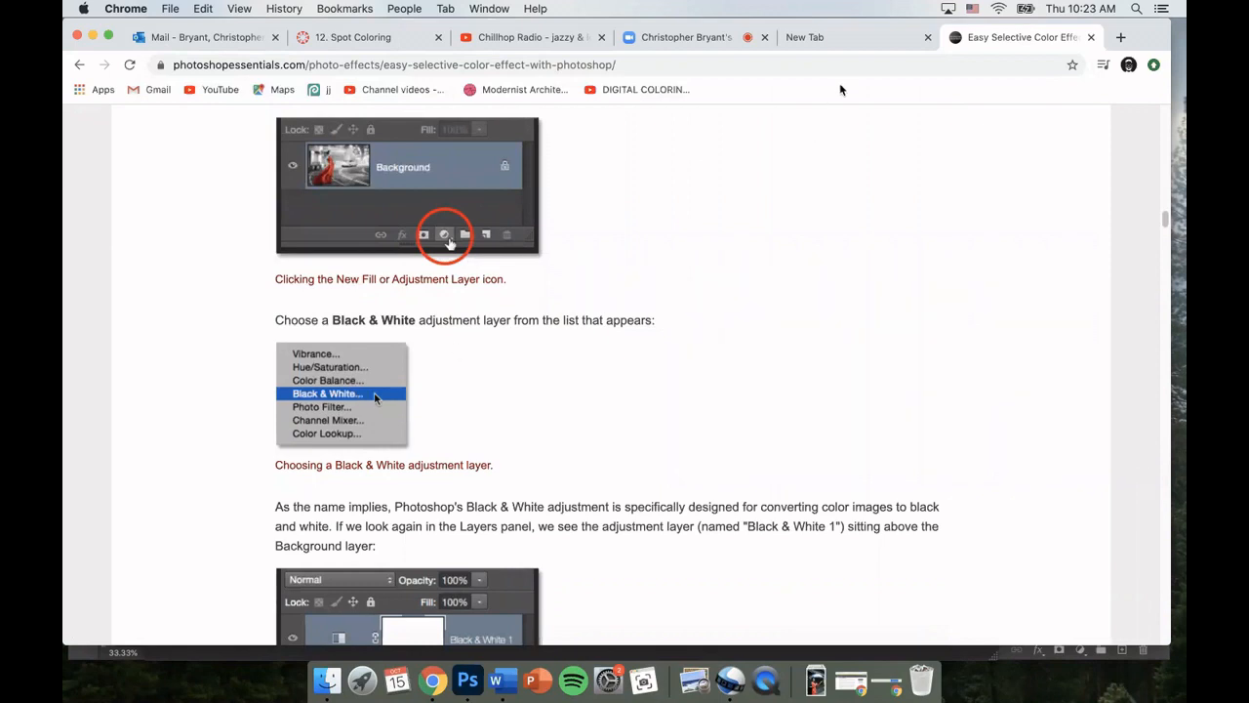
# - Go back over the assignment's image links and instructions, and open photopea.com in the empty browser tab
pyautogui.click(381, 47)
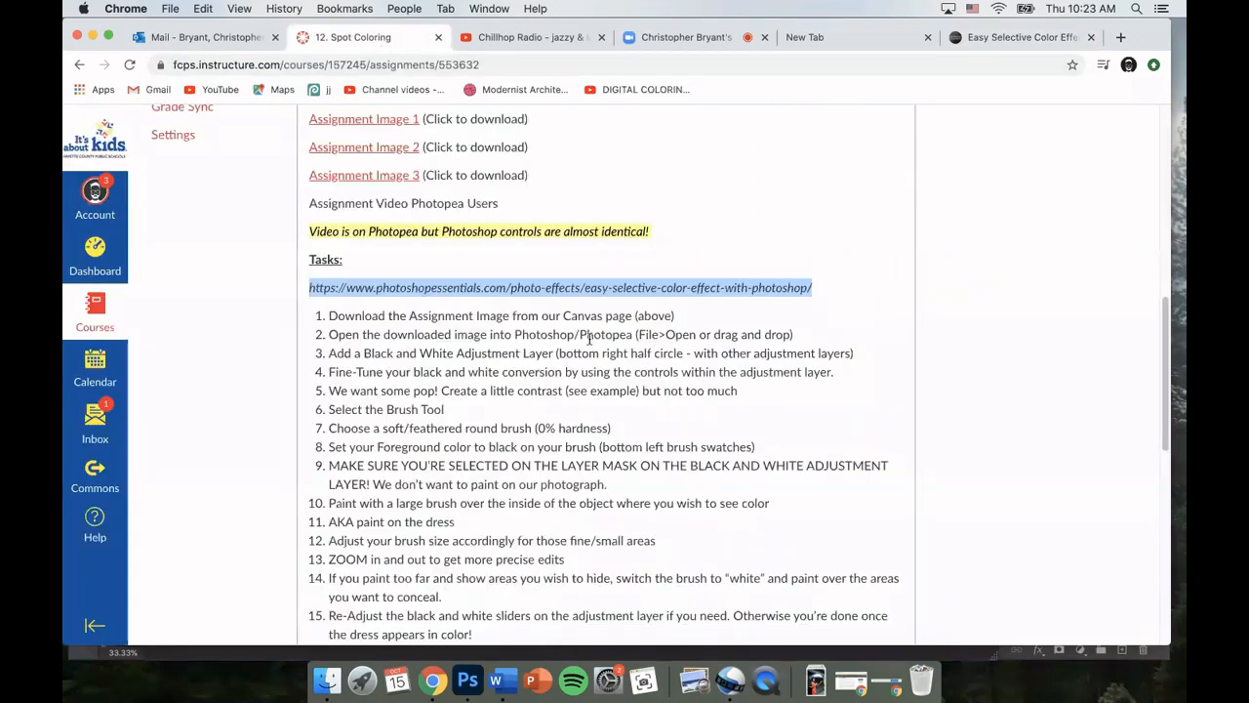
pyautogui.scroll(8, 588, 339)
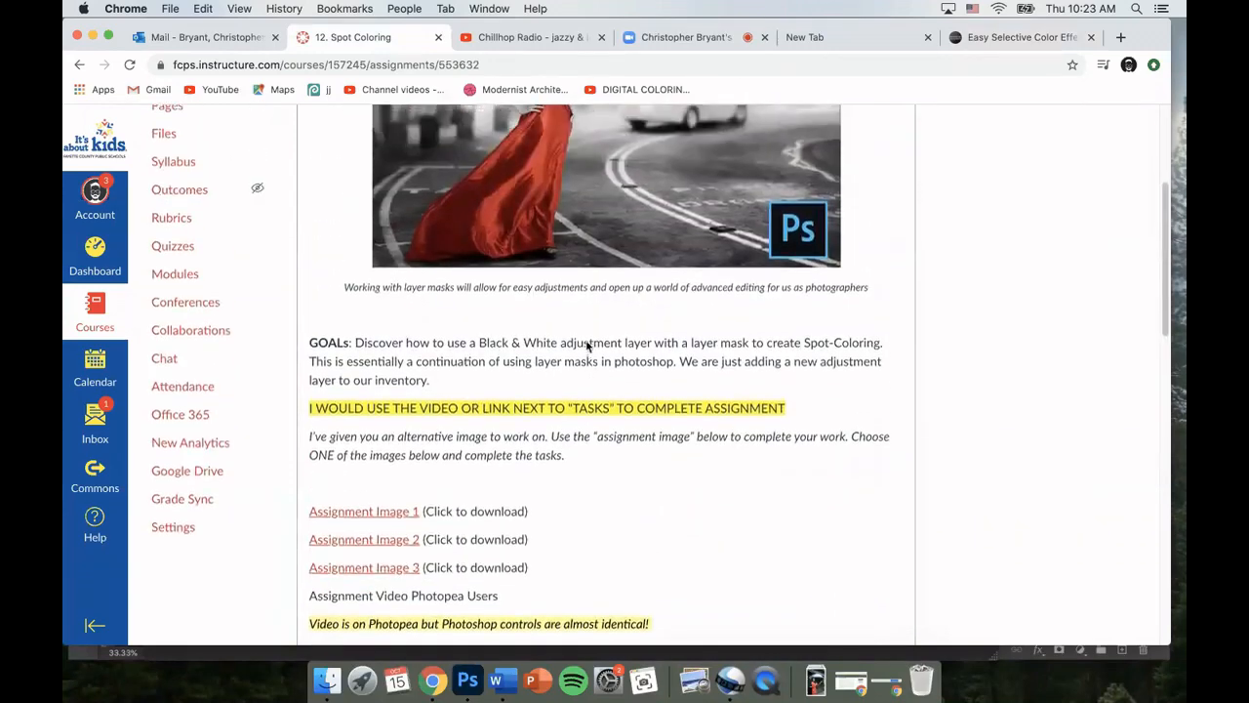
pyautogui.scroll(1, 585, 343)
pyautogui.scroll(-3, 583, 341)
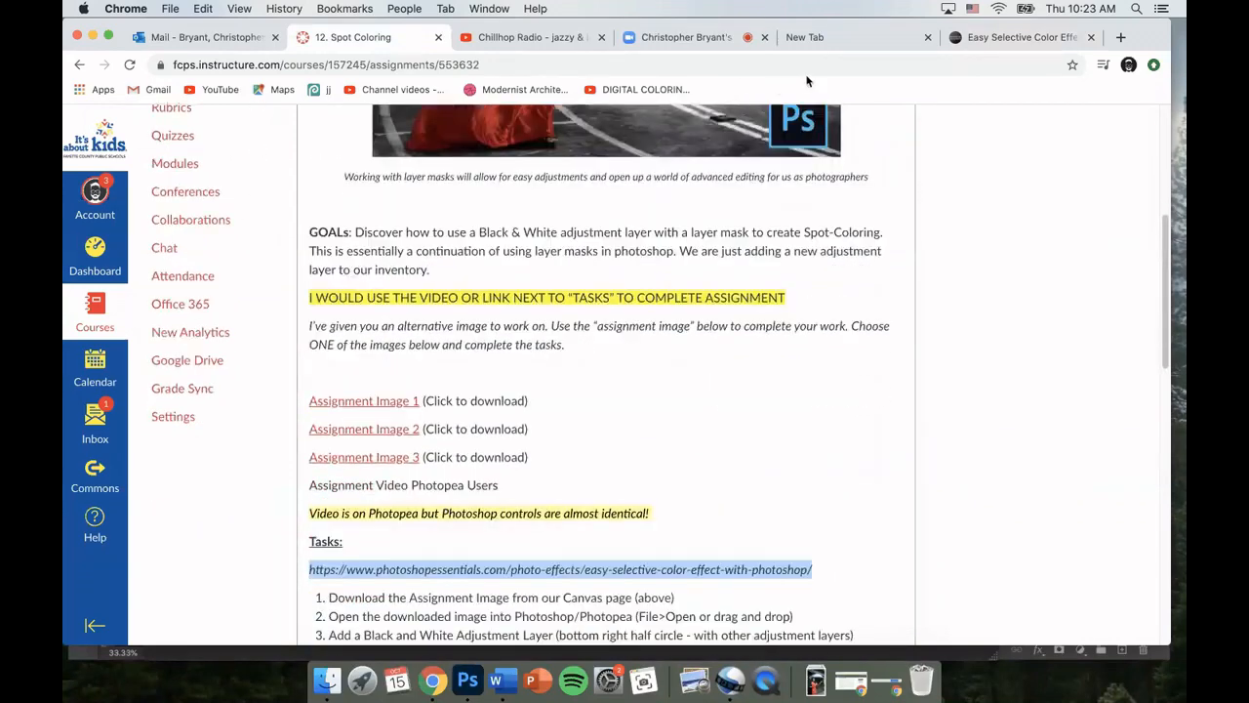
pyautogui.click(839, 37)
pyautogui.write('pho')
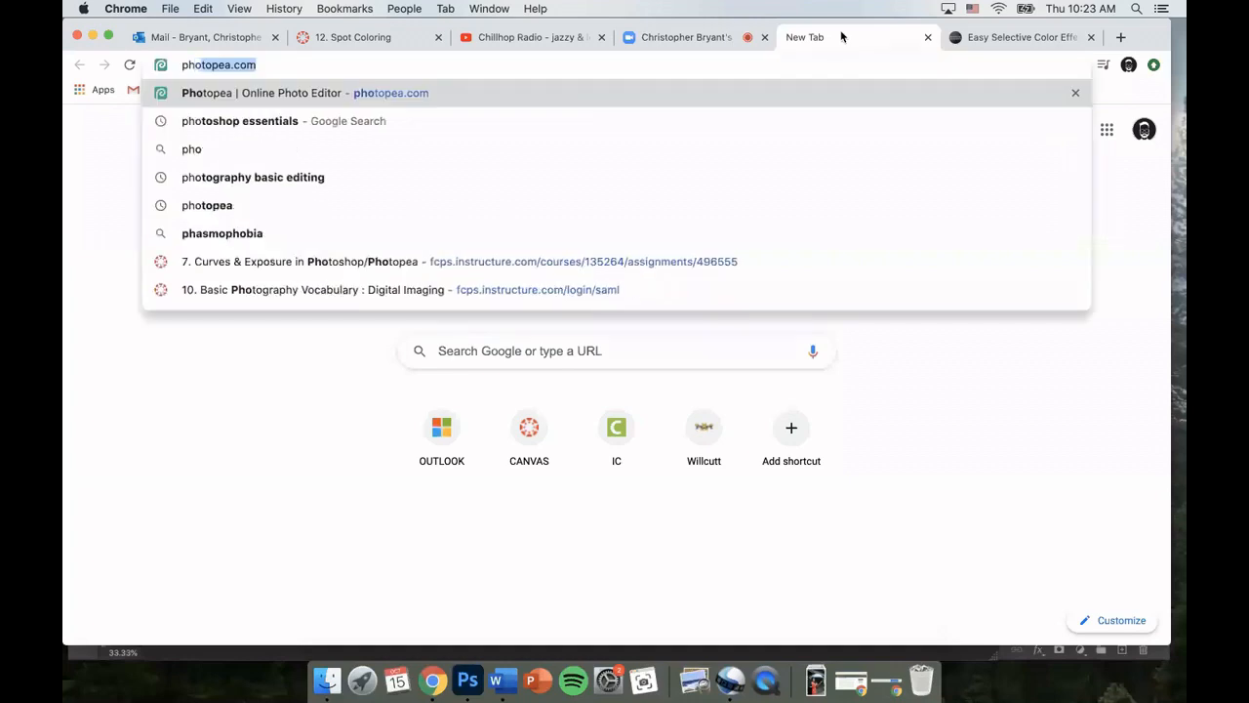
pyautogui.press('Return')
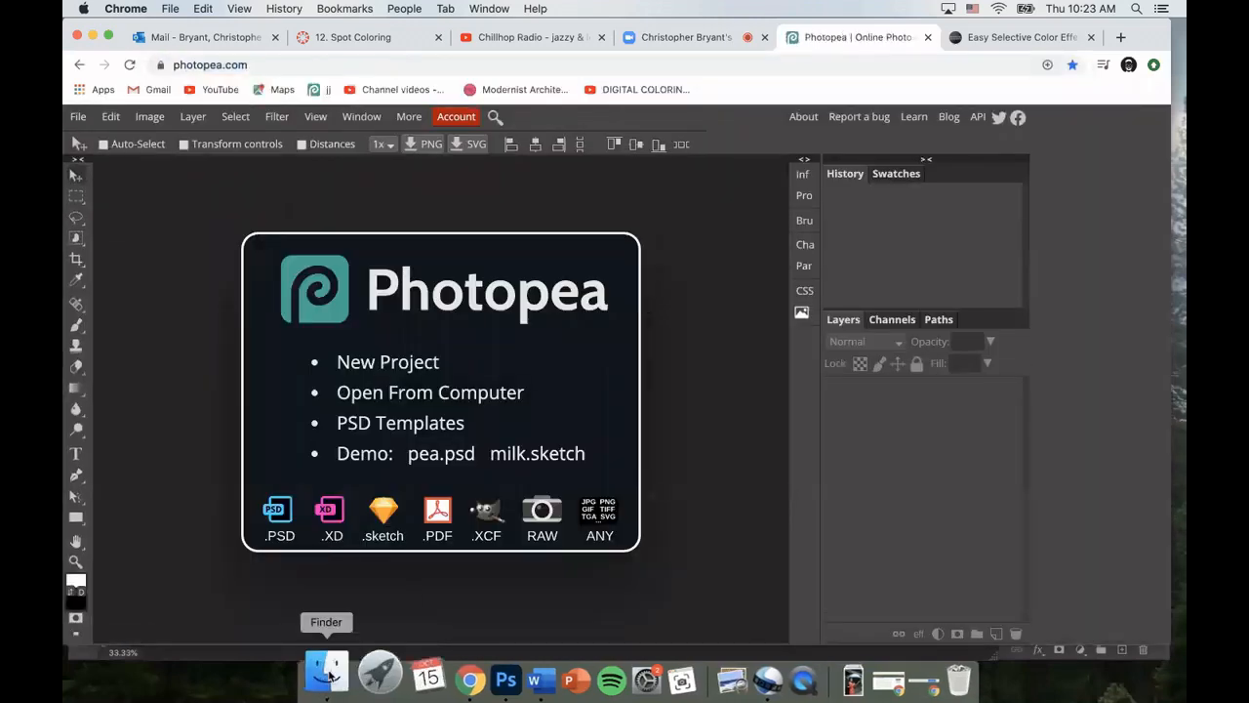
# - Preview Image 3.jpg from the Spot Color folder and open it as a document in Photopea
pyautogui.click(332, 673)
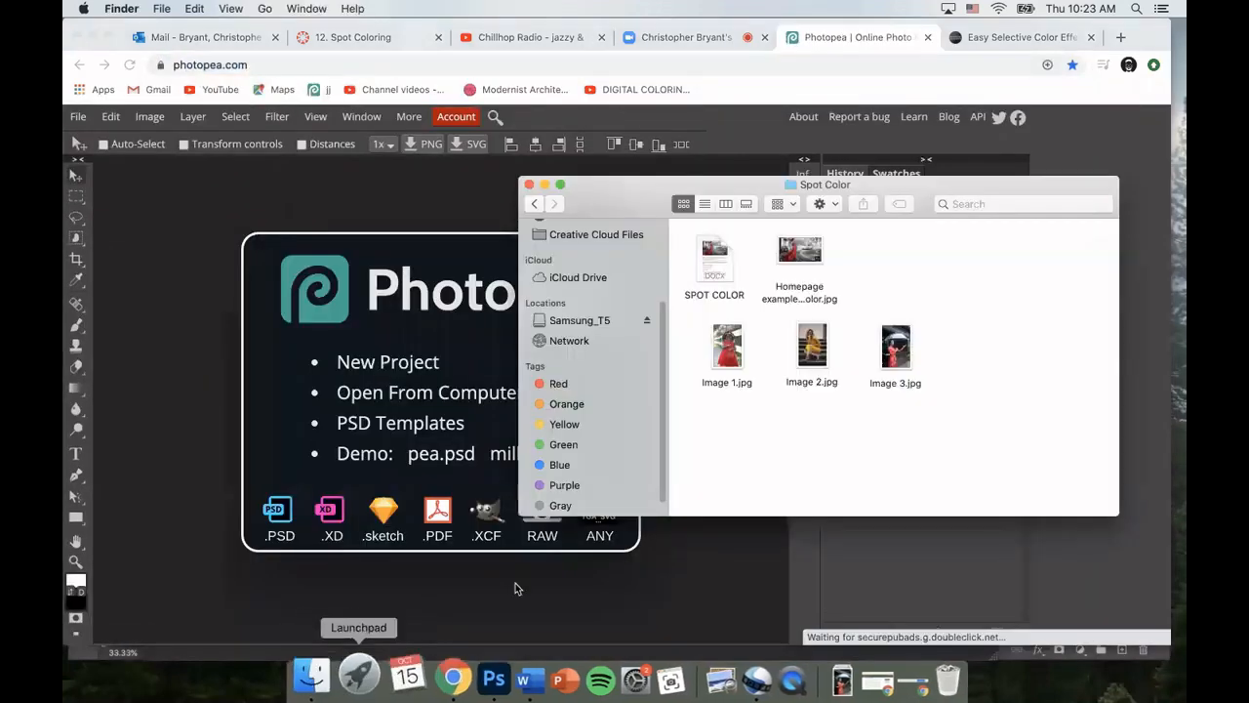
pyautogui.moveTo(814, 344)
pyautogui.mouseDown()
pyautogui.moveTo(789, 351)
pyautogui.moveTo(805, 342)
pyautogui.mouseUp()
pyautogui.click(904, 352)
pyautogui.doubleClick(903, 354)
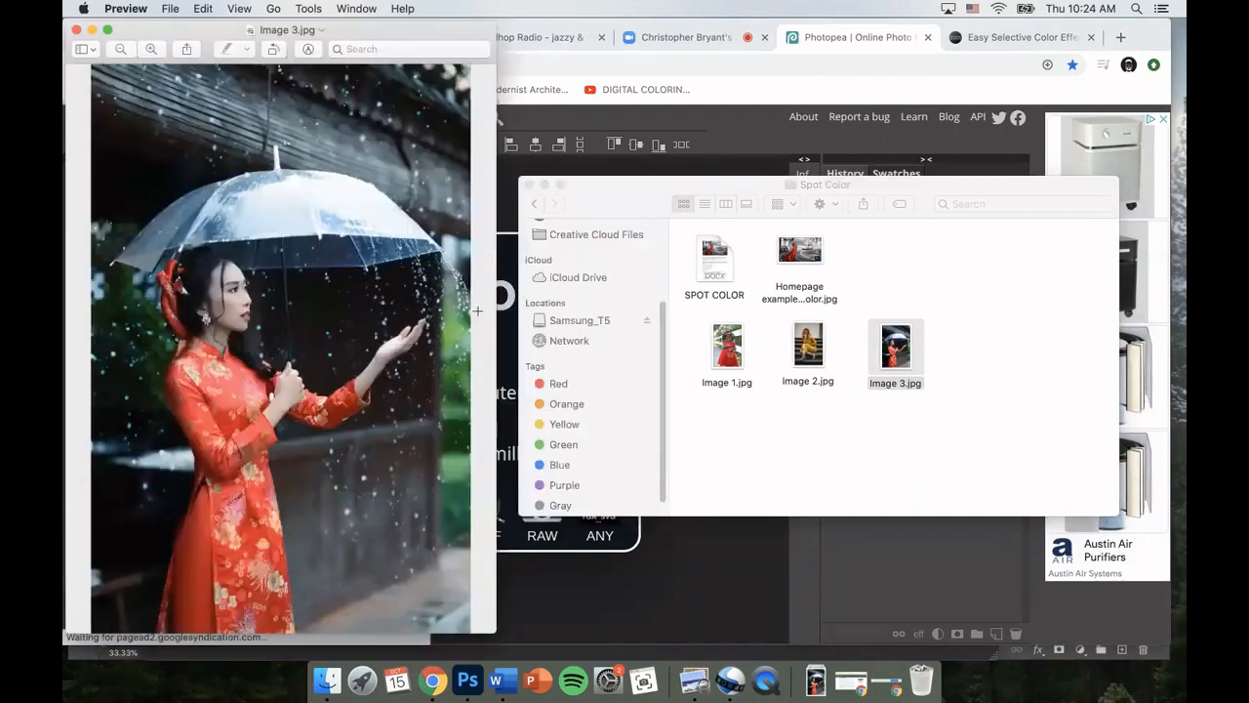
pyautogui.press('super+q')
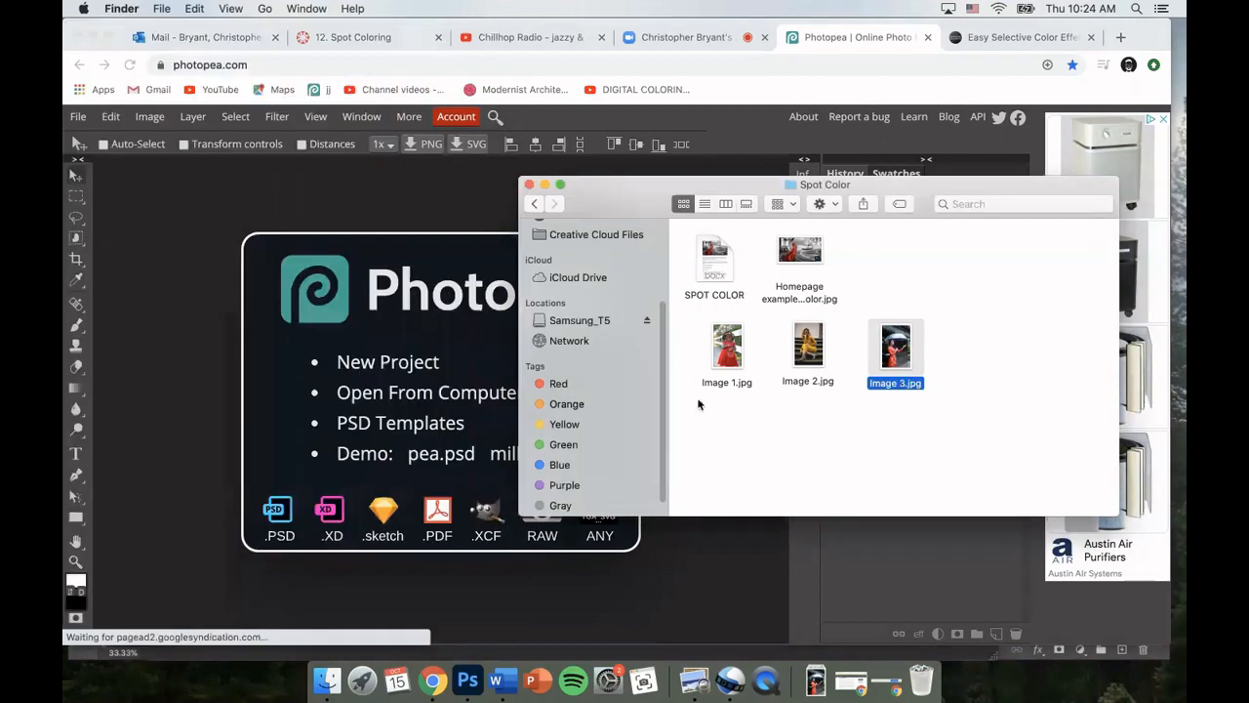
pyautogui.moveTo(894, 344); pyautogui.dragTo(167, 321)
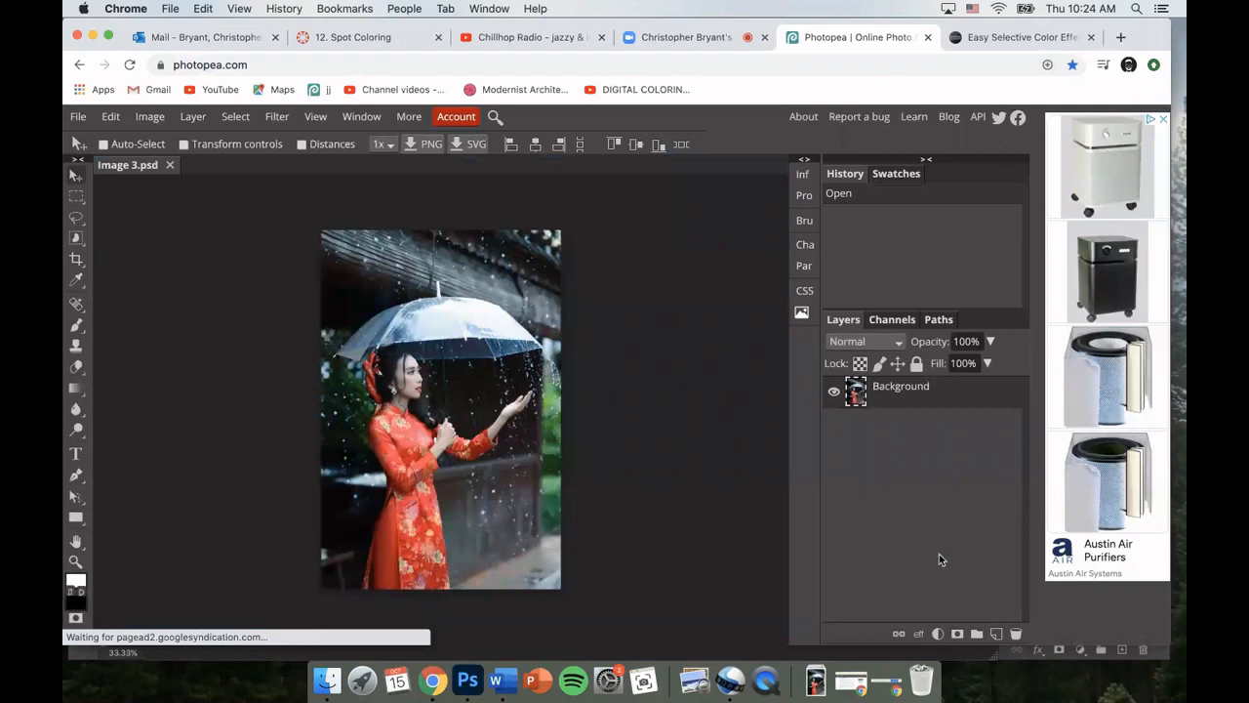
# - Add a Black & White adjustment layer above the photo with Red at 43, Yellow at 73 and Green at 213
pyautogui.click(939, 634)
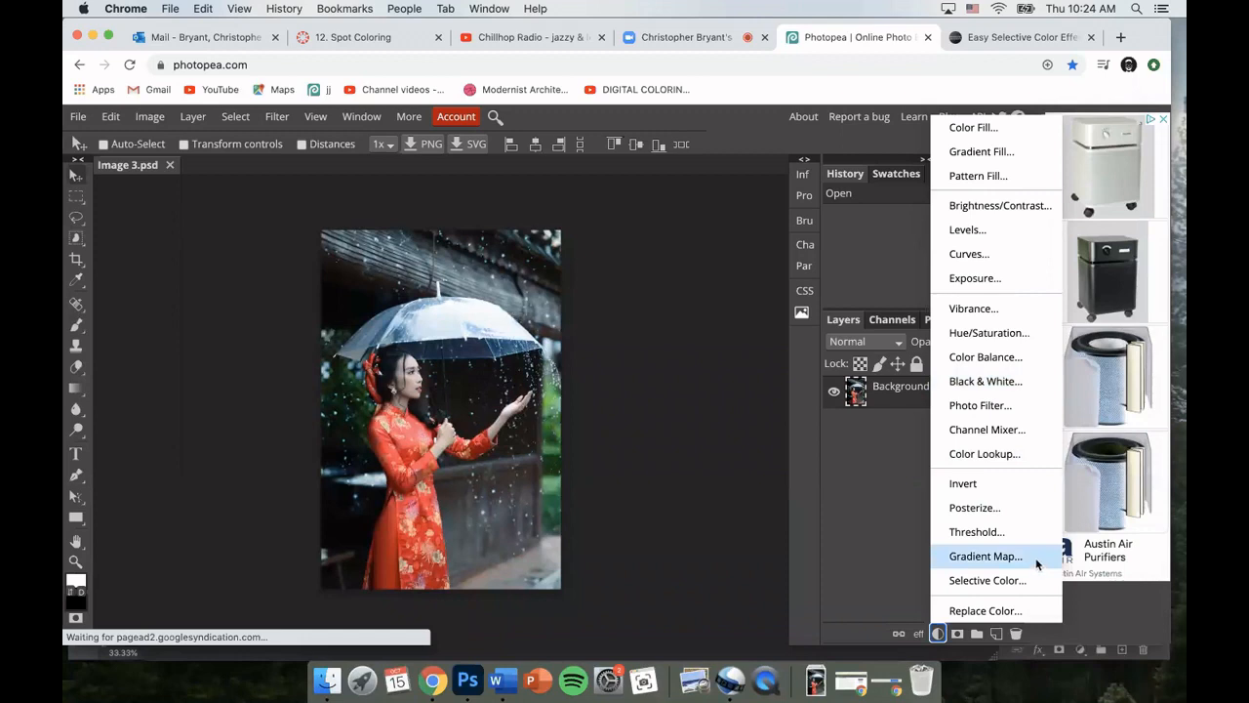
pyautogui.click(1017, 383)
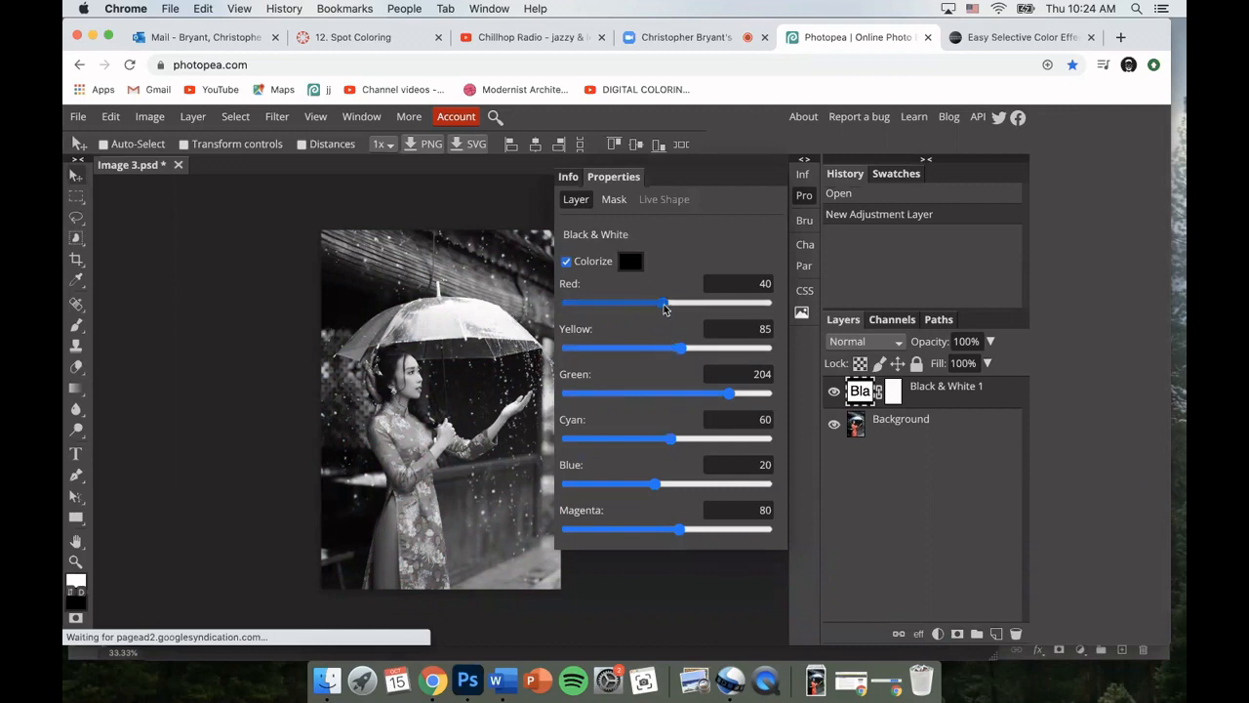
pyautogui.moveTo(663, 307)
pyautogui.mouseDown()
pyautogui.moveTo(608, 307)
pyautogui.moveTo(689, 306)
pyautogui.moveTo(665, 309)
pyautogui.mouseUp()
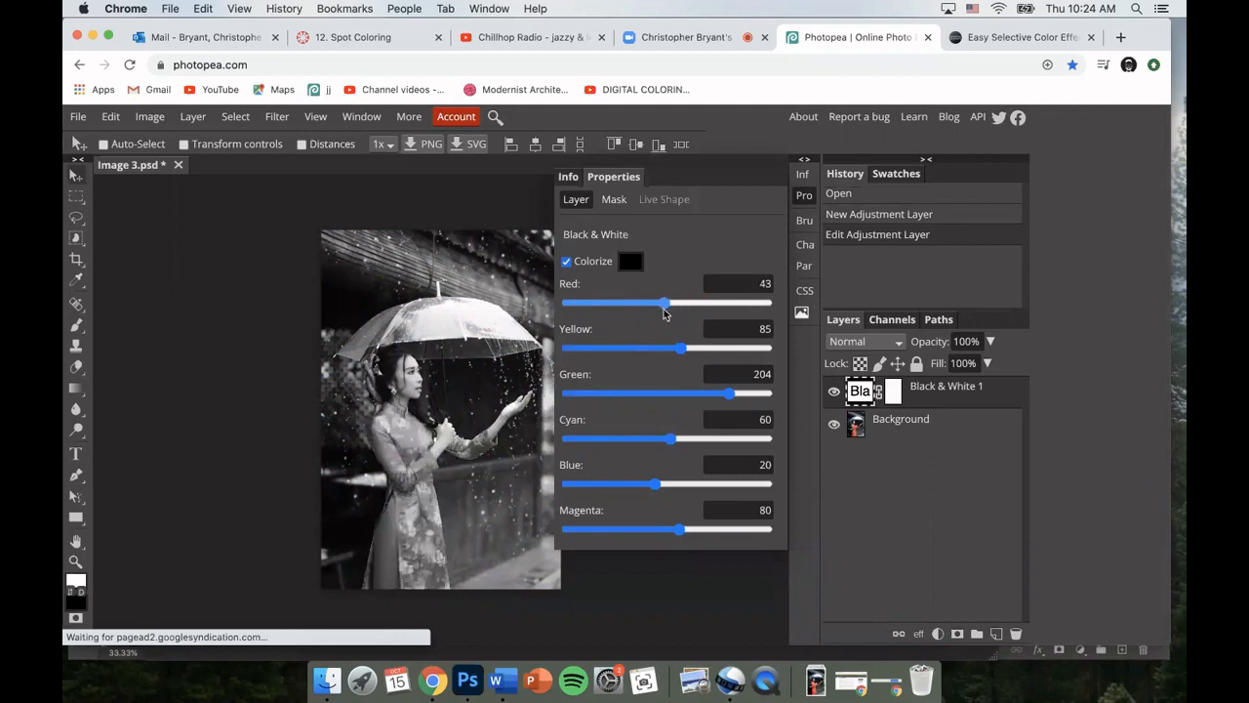
pyautogui.moveTo(673, 355)
pyautogui.mouseDown()
pyautogui.moveTo(639, 357)
pyautogui.moveTo(699, 348)
pyautogui.moveTo(676, 347)
pyautogui.mouseUp()
pyautogui.moveTo(727, 394)
pyautogui.mouseDown()
pyautogui.moveTo(695, 398)
pyautogui.moveTo(732, 395)
pyautogui.mouseUp()
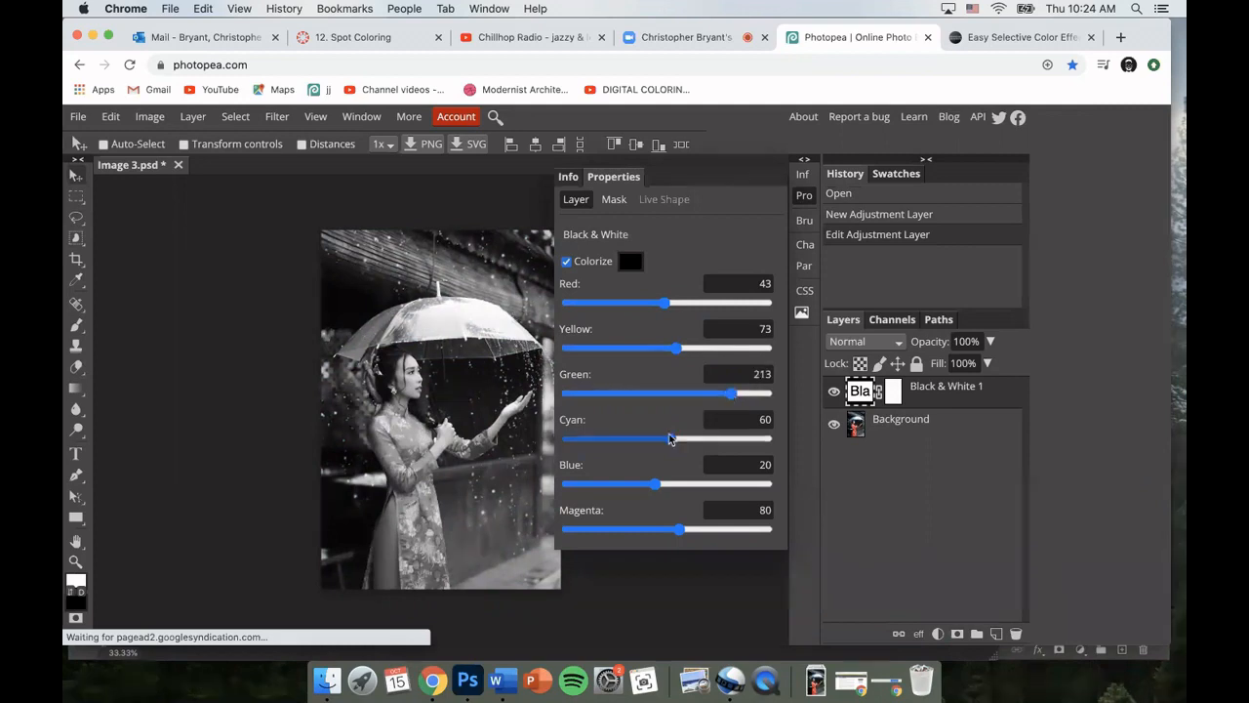
# - Set the Black & White adjustment's Cyan to 173 and Magenta to 180
pyautogui.moveTo(670, 438); pyautogui.dragTo(630, 444)
pyautogui.moveTo(715, 445)
pyautogui.mouseDown()
pyautogui.moveTo(692, 444)
pyautogui.moveTo(717, 448)
pyautogui.mouseUp()
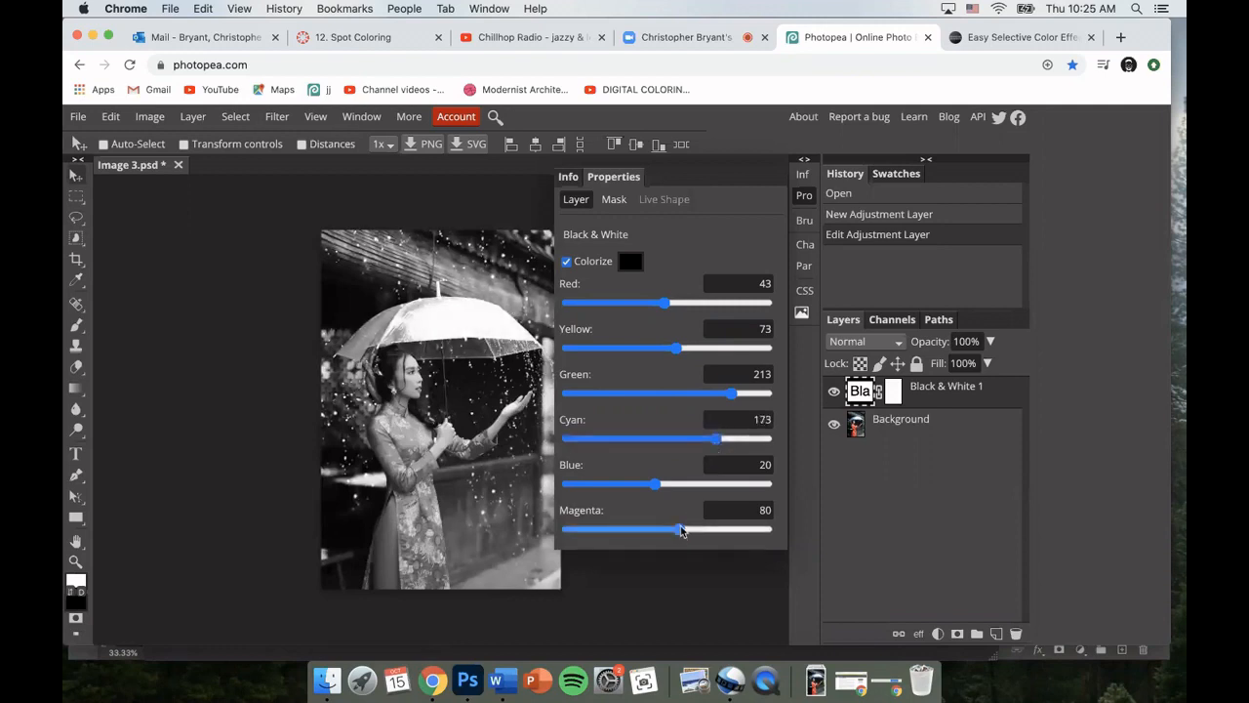
pyautogui.moveTo(679, 529); pyautogui.dragTo(719, 529)
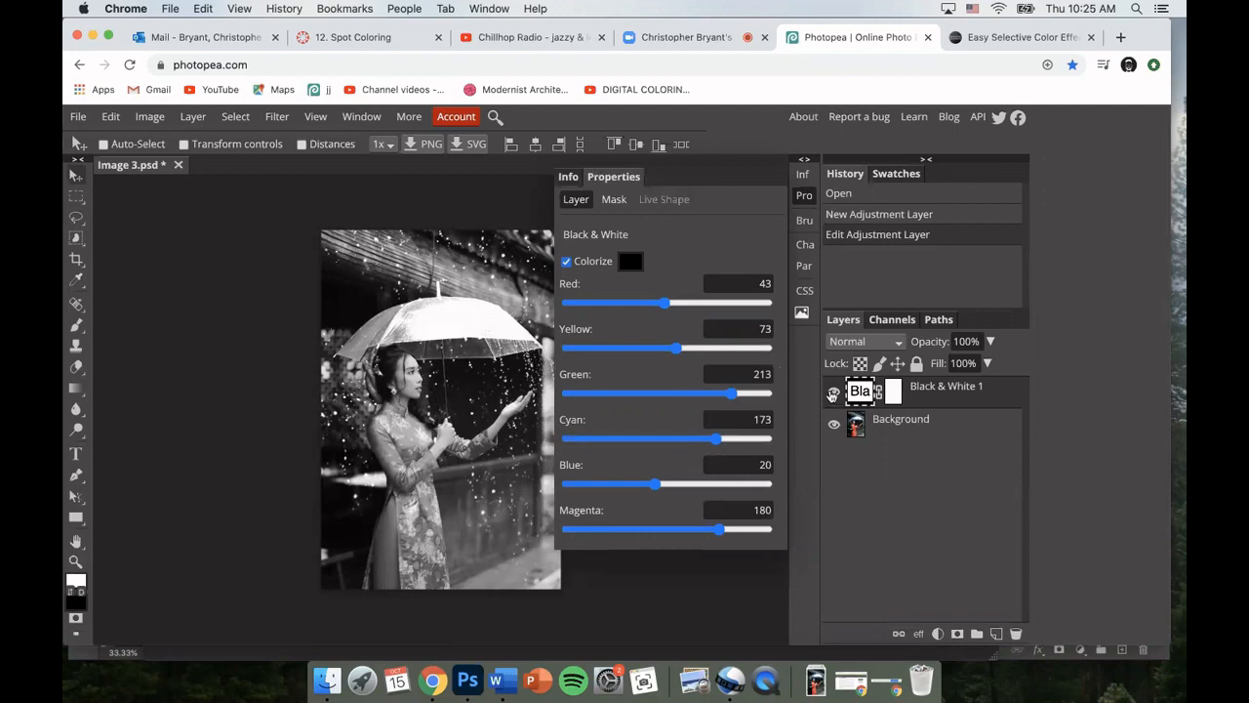
# - Compare the photo with and without the Black & White layer, and set the adjustment's Cyan to 45
pyautogui.click(834, 391)
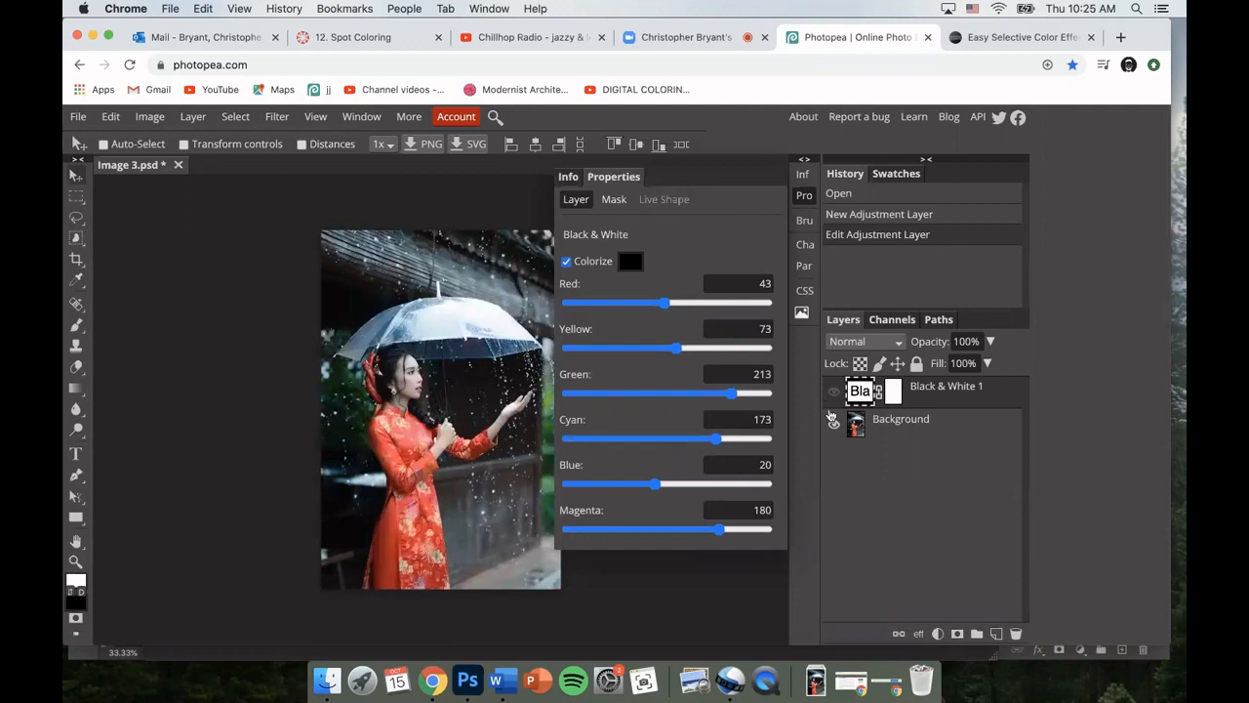
pyautogui.click(834, 391)
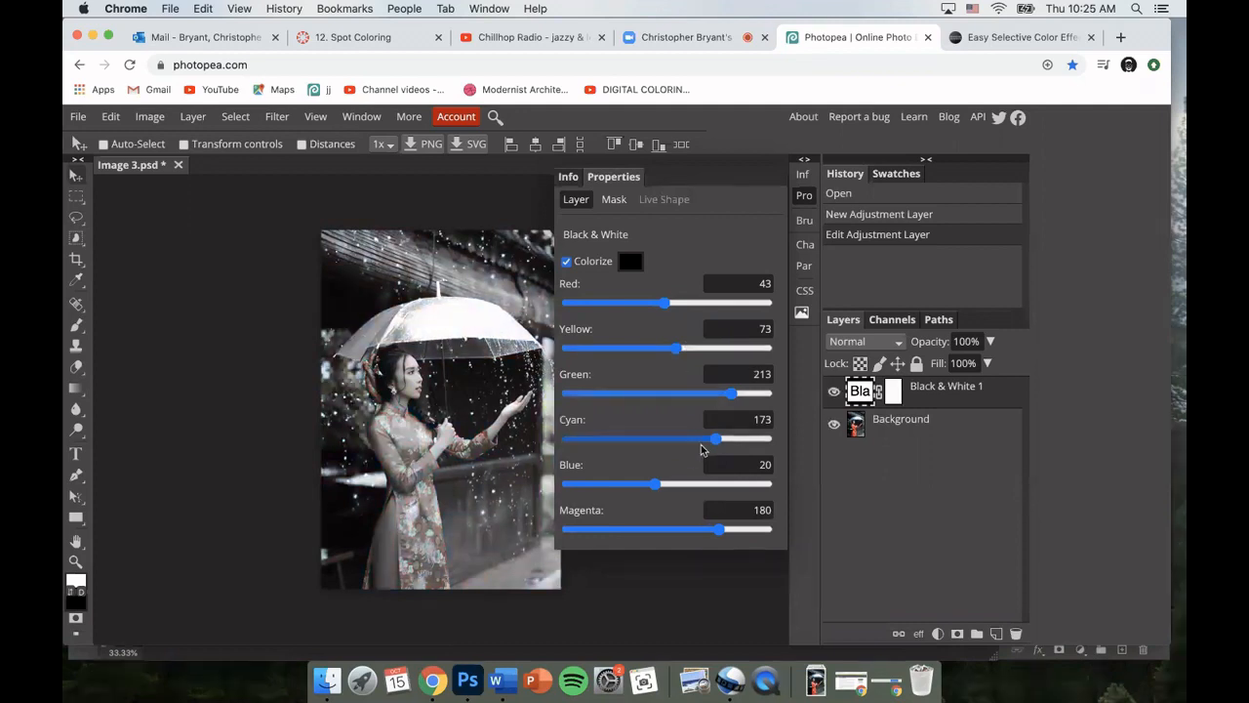
pyautogui.moveTo(694, 443); pyautogui.dragTo(665, 442)
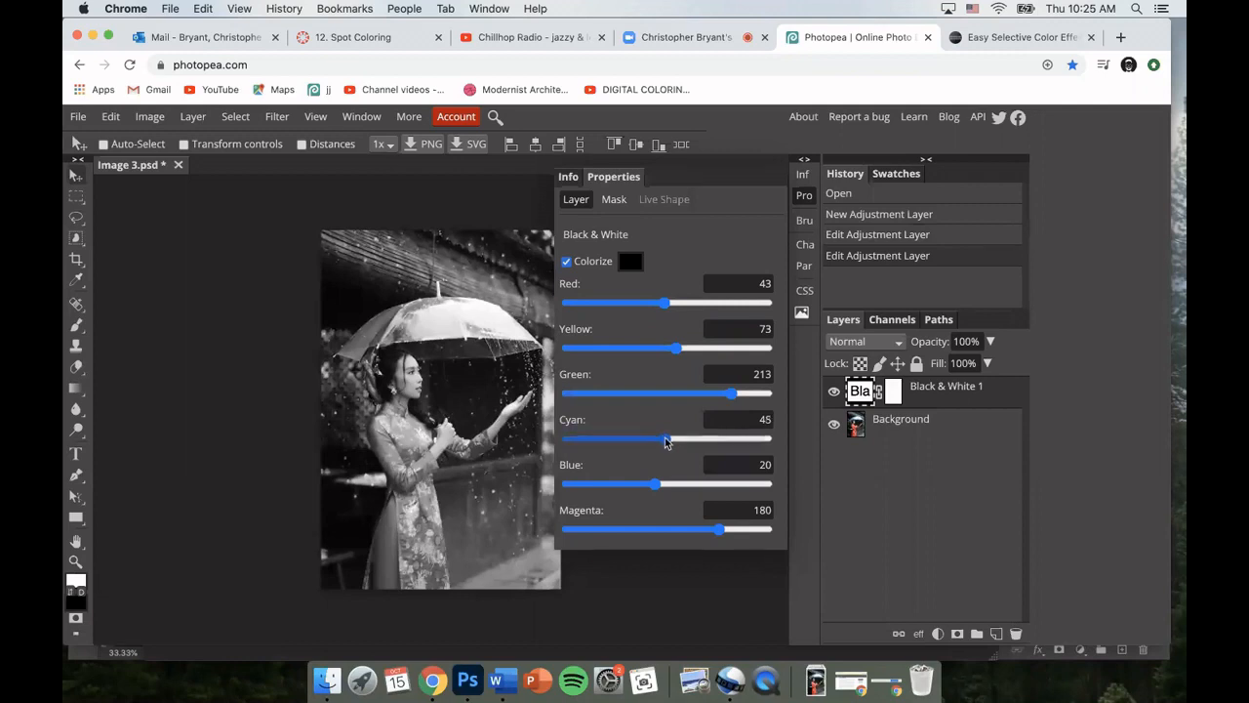
# - Target the Black & White layer's mask with the Brush tool, setting the brush to 24 px and 20% hardness
pyautogui.click(807, 196)
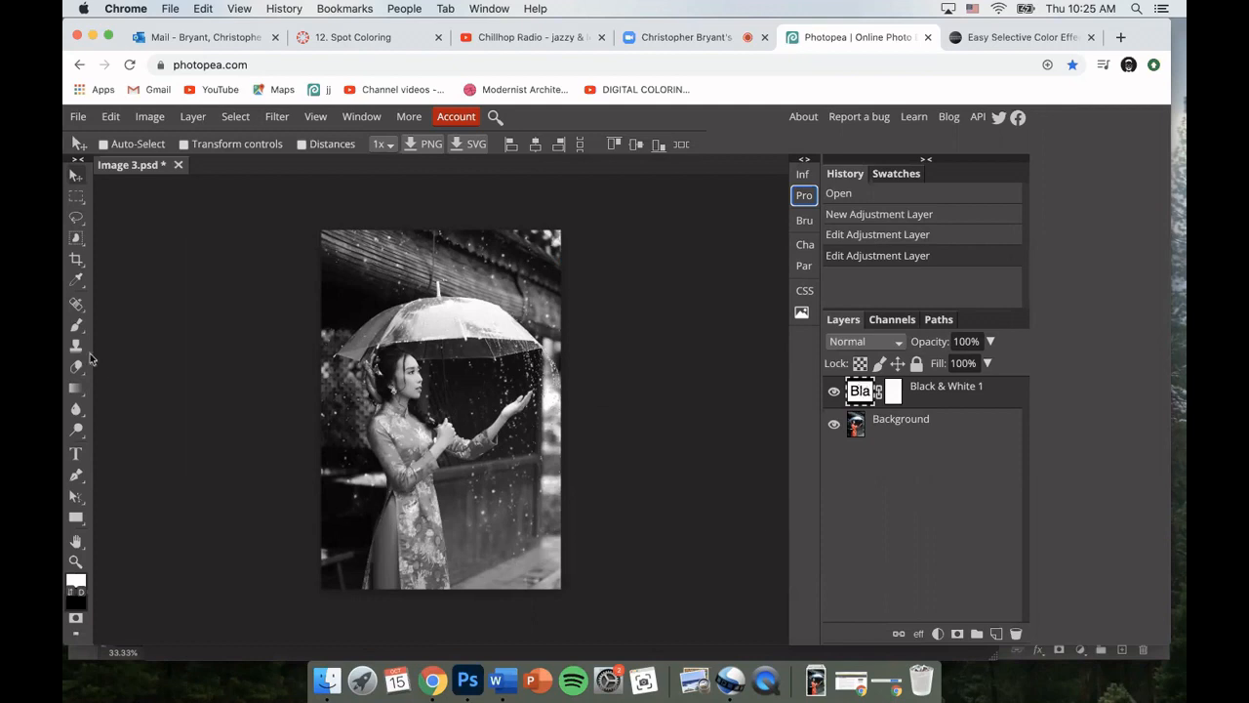
pyautogui.click(78, 326)
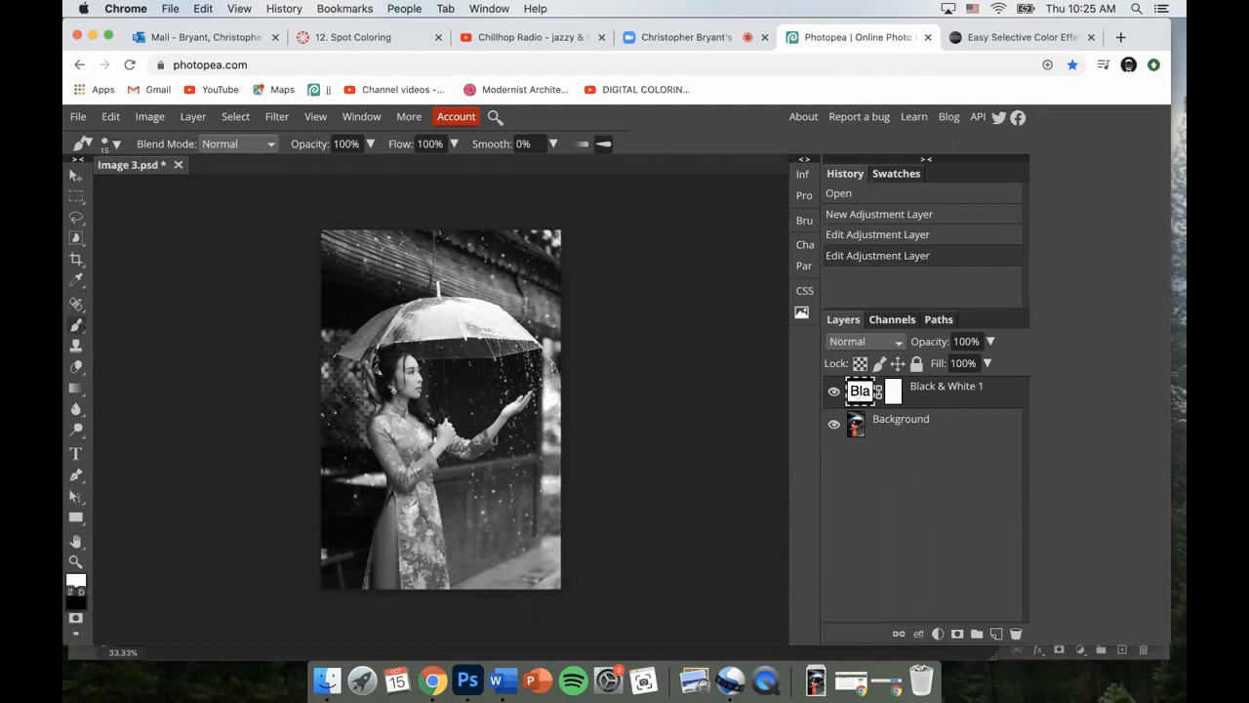
pyautogui.click(893, 392)
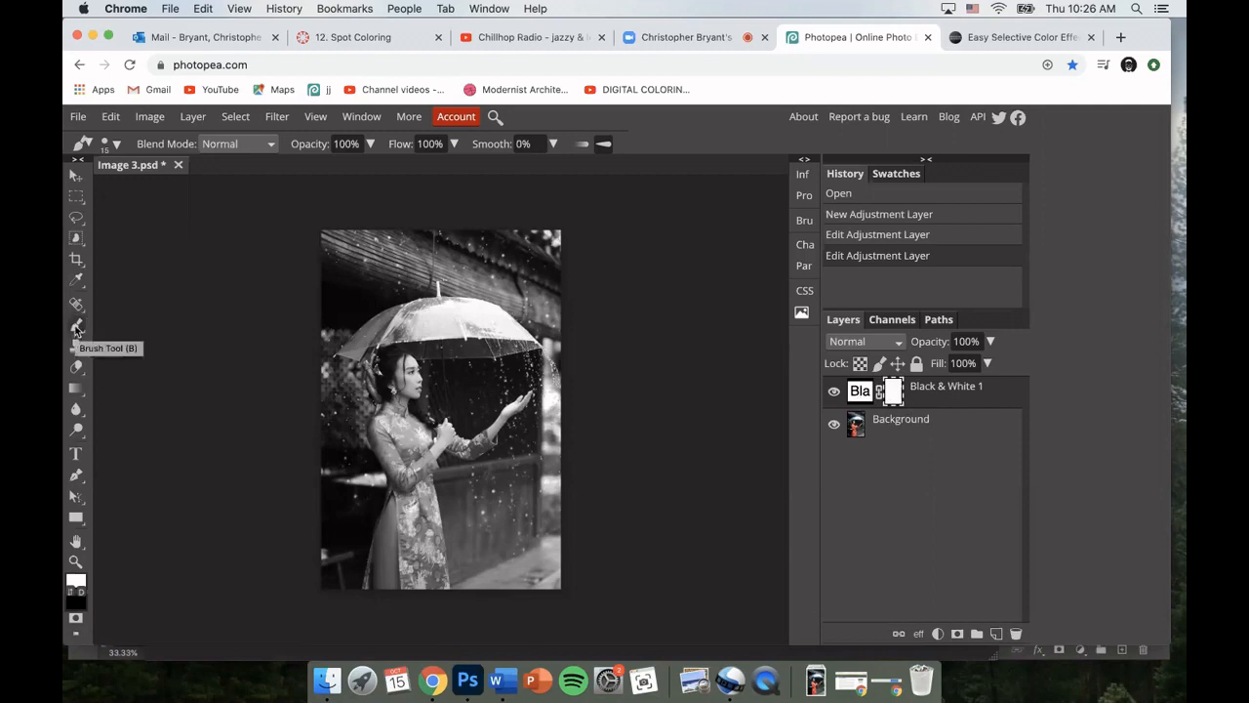
pyautogui.click(110, 143)
pyautogui.moveTo(147, 190); pyautogui.dragTo(155, 193)
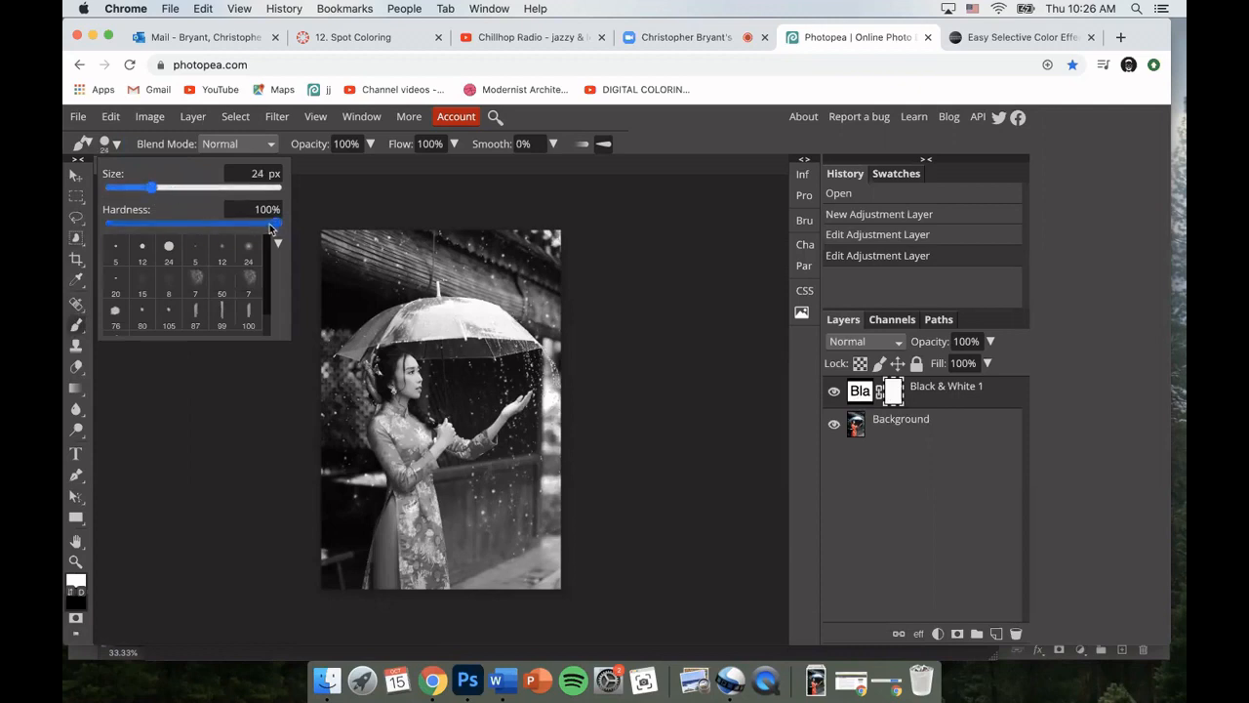
pyautogui.moveTo(271, 226); pyautogui.dragTo(142, 223)
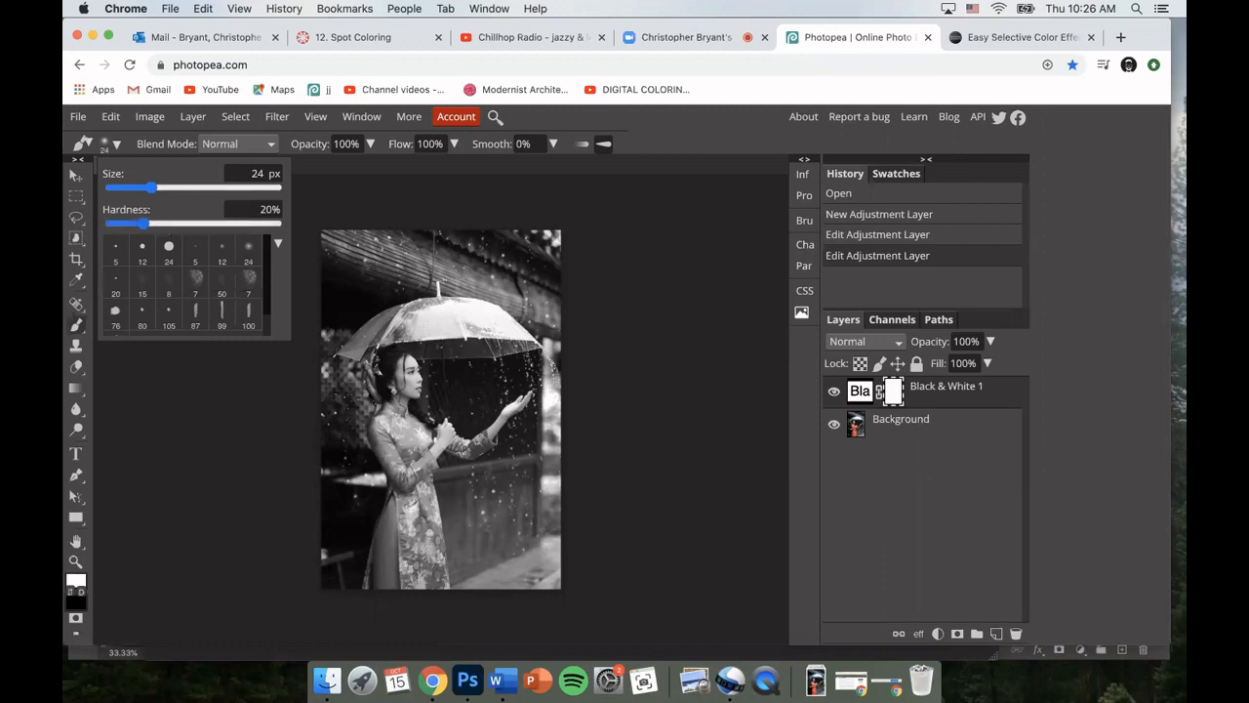
pyautogui.click(224, 353)
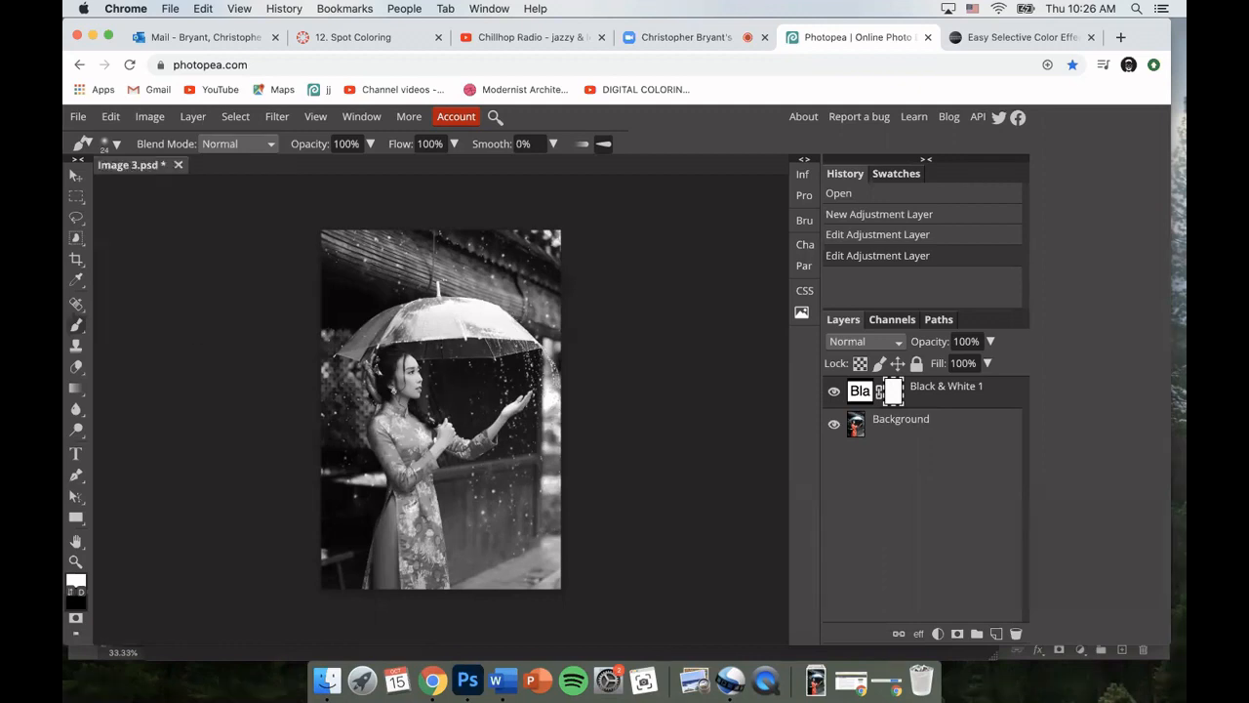
# - Paint a black stroke with a 200 px brush on the mask across the dress's upper sleeve and chest to reveal its red
pyautogui.press('super+plus')
pyautogui.press('super+plus')
pyautogui.press('super+plus')
pyautogui.press('super+plus')
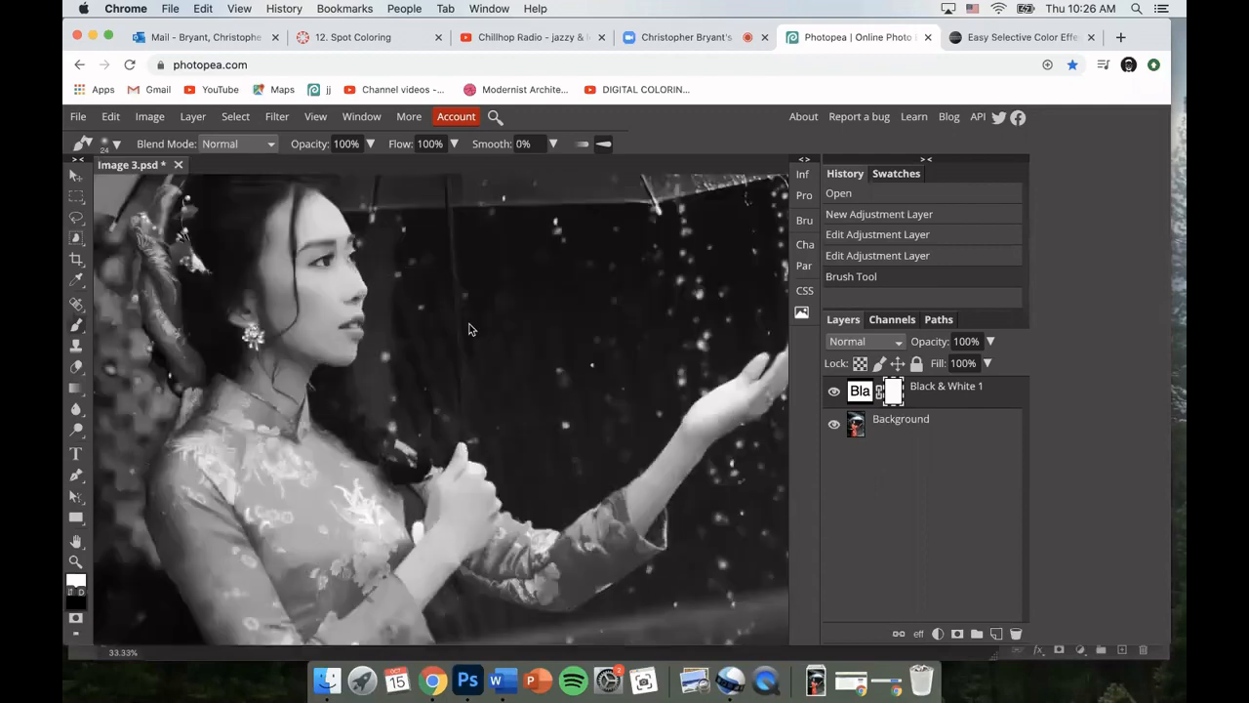
pyautogui.moveTo(351, 353); pyautogui.dragTo(519, 300)
pyautogui.press('super+plus')
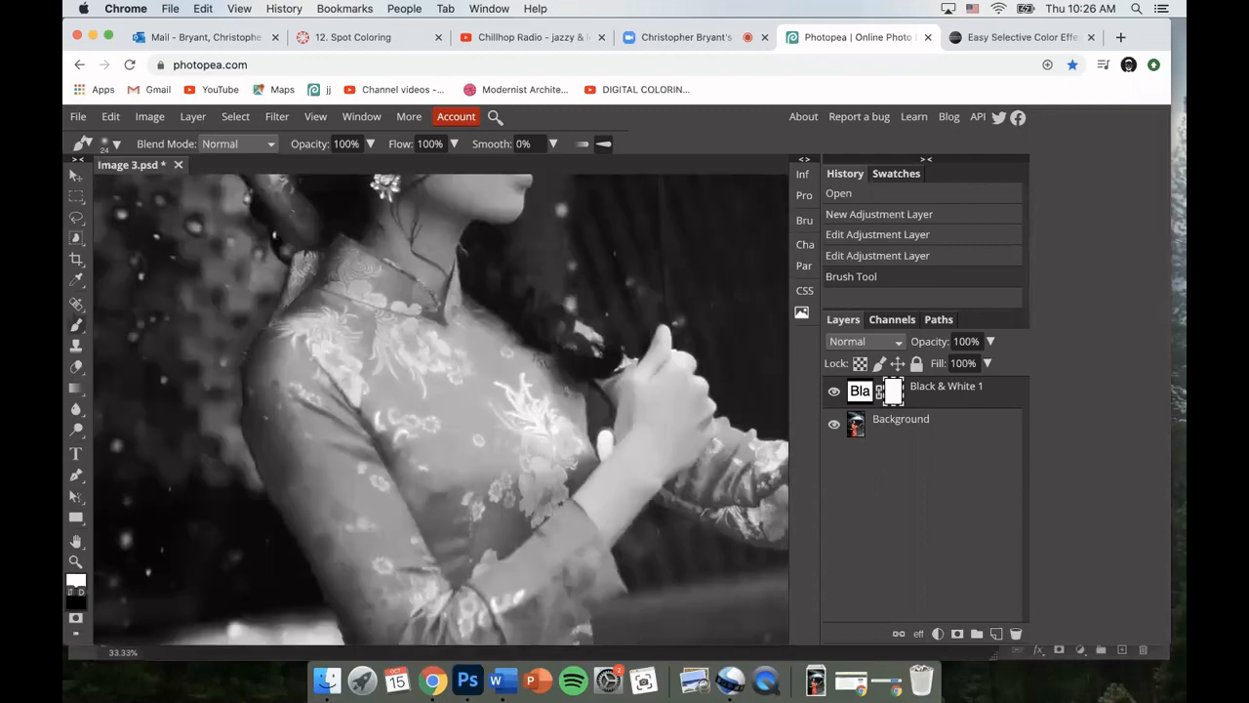
pyautogui.click(72, 591)
pyautogui.press(']')
pyautogui.press(']')
pyautogui.moveTo(322, 420)
pyautogui.mouseDown()
pyautogui.moveTo(339, 448)
pyautogui.moveTo(327, 424)
pyautogui.moveTo(356, 404)
pyautogui.moveTo(405, 394)
pyautogui.moveTo(507, 405)
pyautogui.mouseUp()
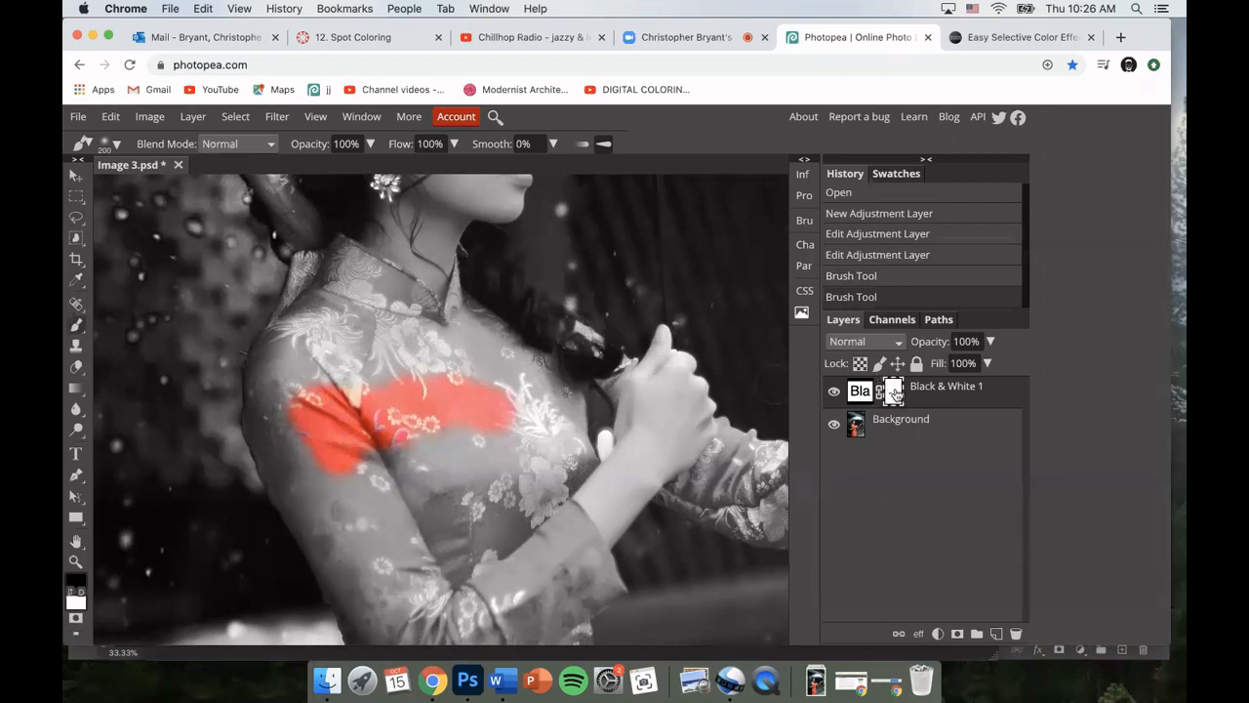
# - Paint white on the mask over the middle of the red chest stroke to turn that part grayscale again
pyautogui.click(71, 590)
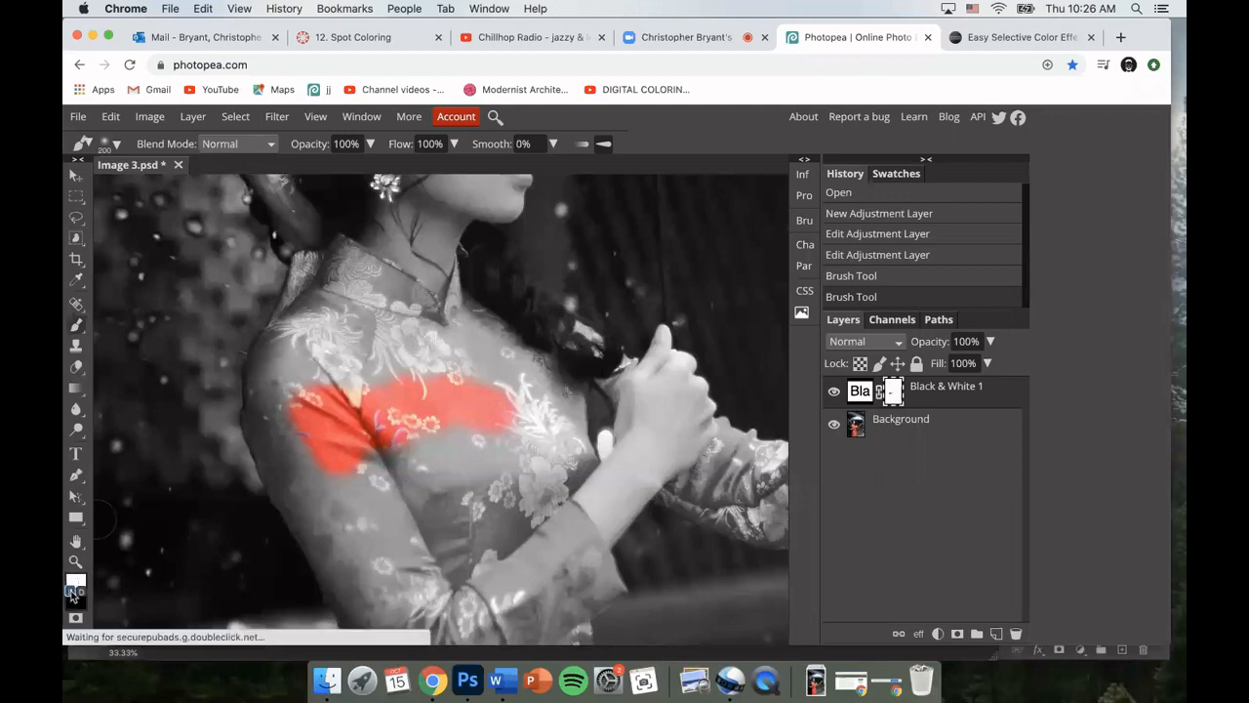
pyautogui.moveTo(415, 369); pyautogui.dragTo(452, 414)
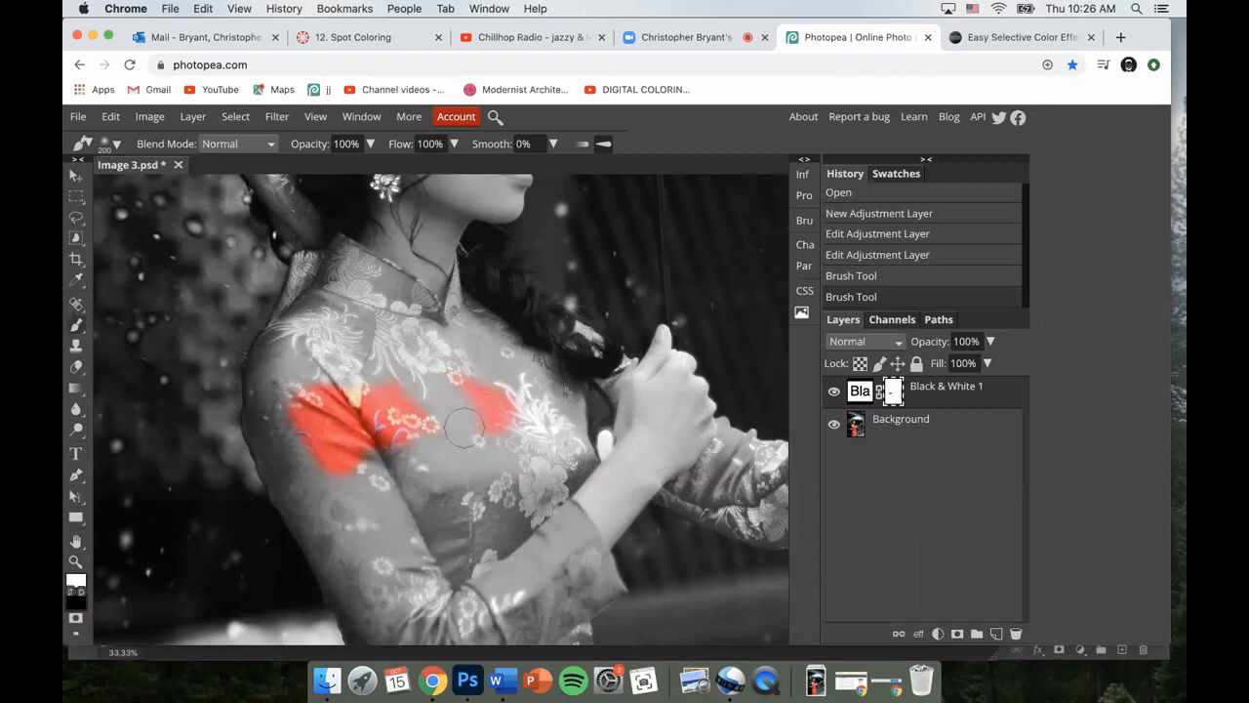
pyautogui.click(464, 429)
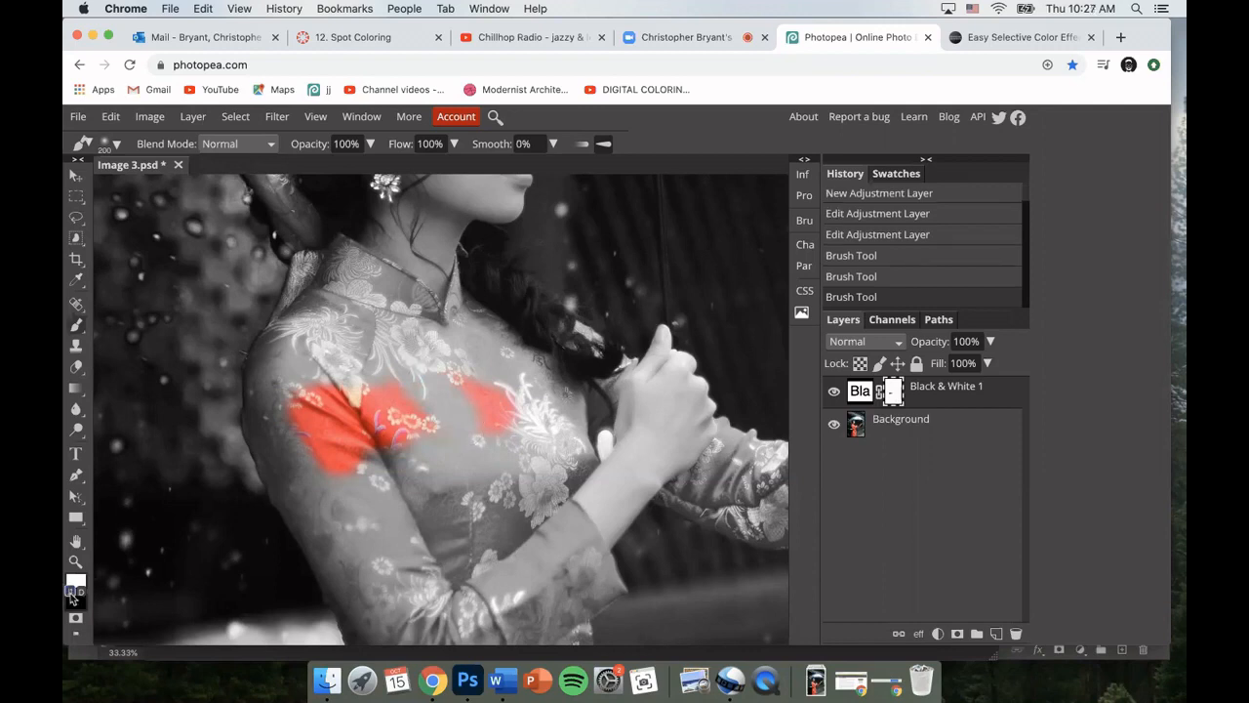
# - Paint black on the mask with a 250 px brush to reveal the dress's collar, bodice and the near arm's sleeve in color
pyautogui.click(71, 592)
pyautogui.moveTo(317, 418)
pyautogui.mouseDown()
pyautogui.moveTo(298, 423)
pyautogui.moveTo(320, 460)
pyautogui.moveTo(328, 323)
pyautogui.moveTo(262, 375)
pyautogui.moveTo(256, 444)
pyautogui.moveTo(311, 511)
pyautogui.moveTo(400, 476)
pyautogui.mouseUp()
pyautogui.moveTo(313, 330)
pyautogui.mouseDown()
pyautogui.moveTo(356, 269)
pyautogui.moveTo(446, 337)
pyautogui.moveTo(470, 293)
pyautogui.moveTo(517, 371)
pyautogui.moveTo(591, 420)
pyautogui.moveTo(636, 375)
pyautogui.mouseUp()
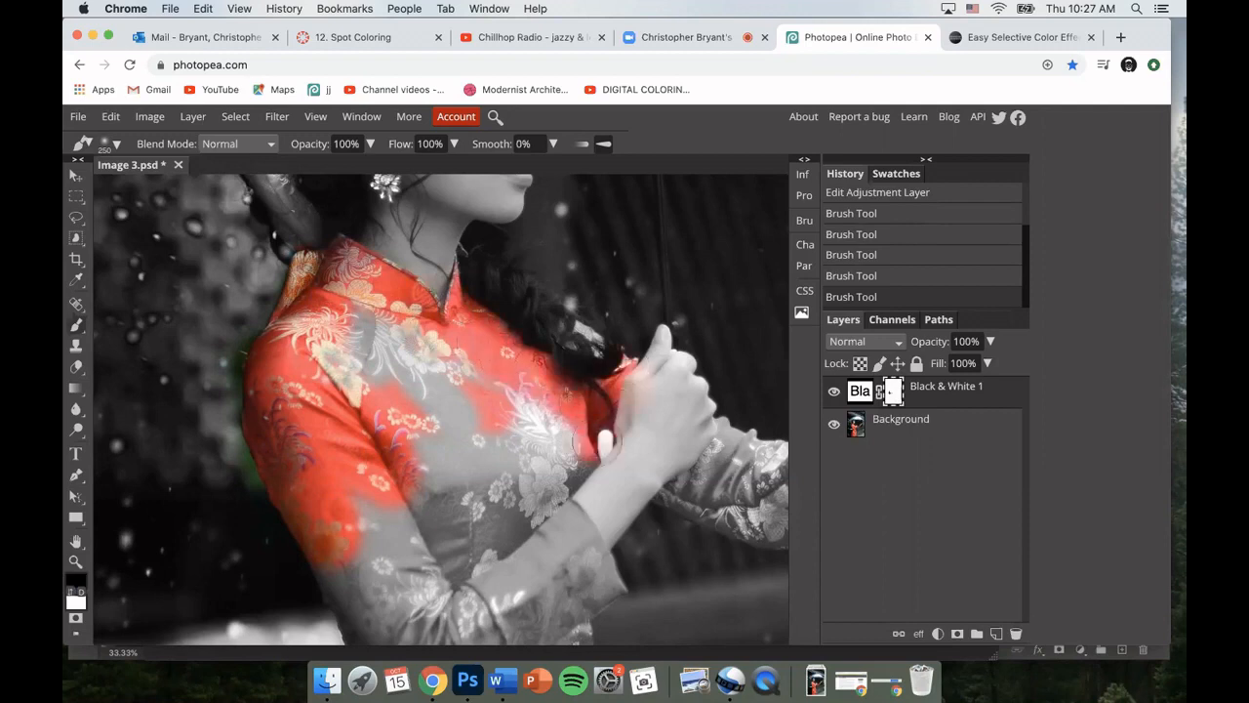
pyautogui.moveTo(590, 444)
pyautogui.mouseDown()
pyautogui.moveTo(479, 374)
pyautogui.moveTo(370, 337)
pyautogui.moveTo(395, 366)
pyautogui.moveTo(351, 376)
pyautogui.mouseUp()
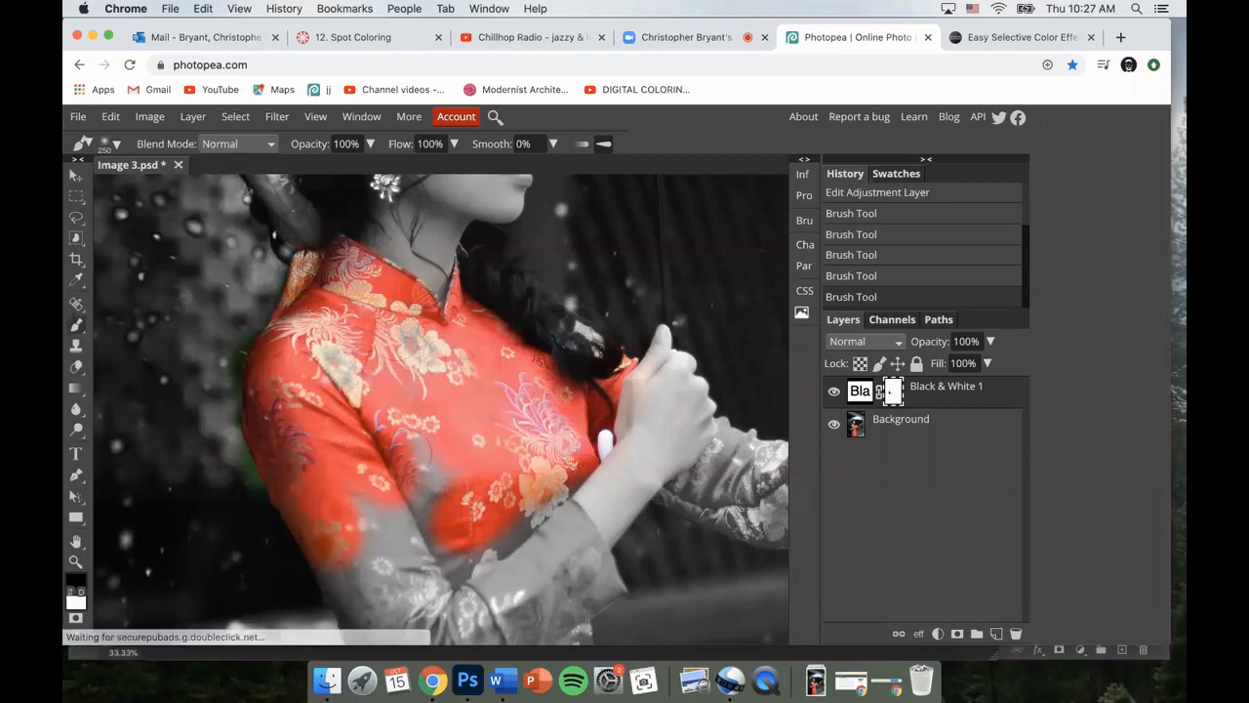
pyautogui.moveTo(448, 459)
pyautogui.mouseDown()
pyautogui.moveTo(395, 522)
pyautogui.moveTo(350, 234)
pyautogui.mouseUp()
pyautogui.moveTo(332, 309)
pyautogui.mouseDown()
pyautogui.moveTo(362, 314)
pyautogui.moveTo(482, 252)
pyautogui.moveTo(532, 346)
pyautogui.moveTo(414, 385)
pyautogui.moveTo(483, 298)
pyautogui.mouseUp()
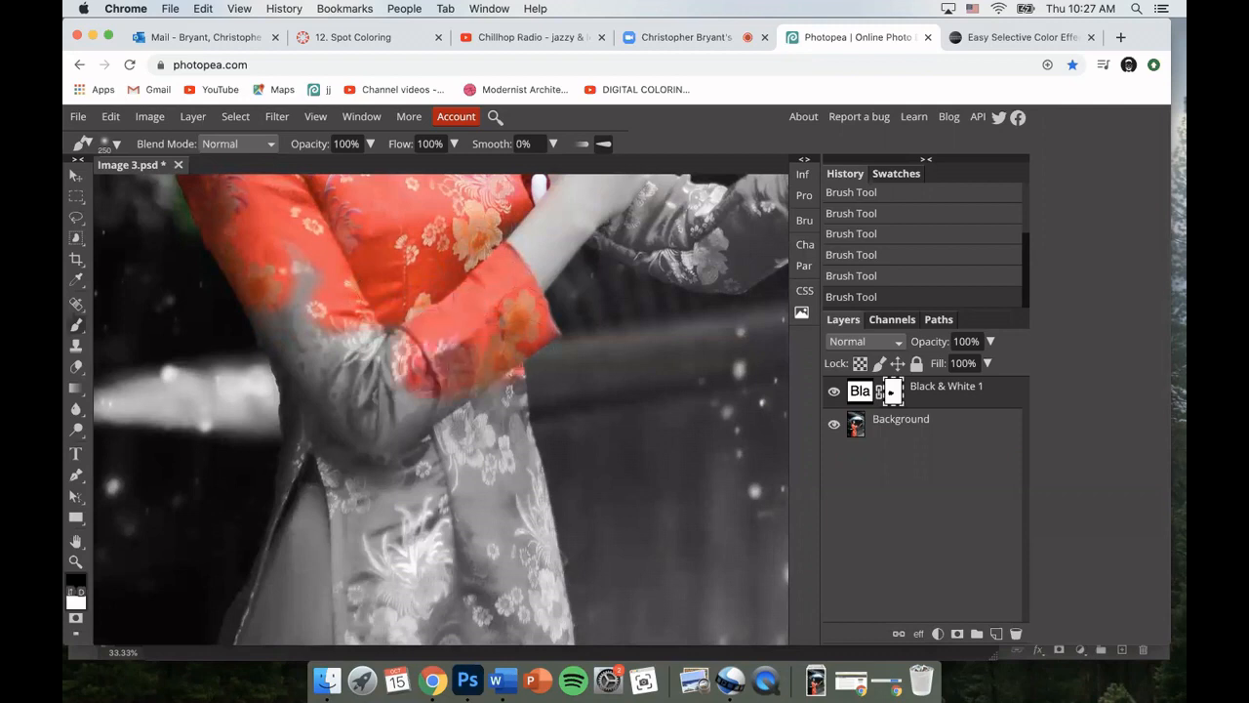
pyautogui.moveTo(334, 341)
pyautogui.mouseDown()
pyautogui.moveTo(307, 278)
pyautogui.moveTo(278, 361)
pyautogui.moveTo(395, 415)
pyautogui.moveTo(409, 473)
pyautogui.moveTo(487, 410)
pyautogui.mouseUp()
# - Reveal the dress's color at the waist, along the skirt's outer edge and at its hem on the mask
pyautogui.scroll(-3, 488, 410)
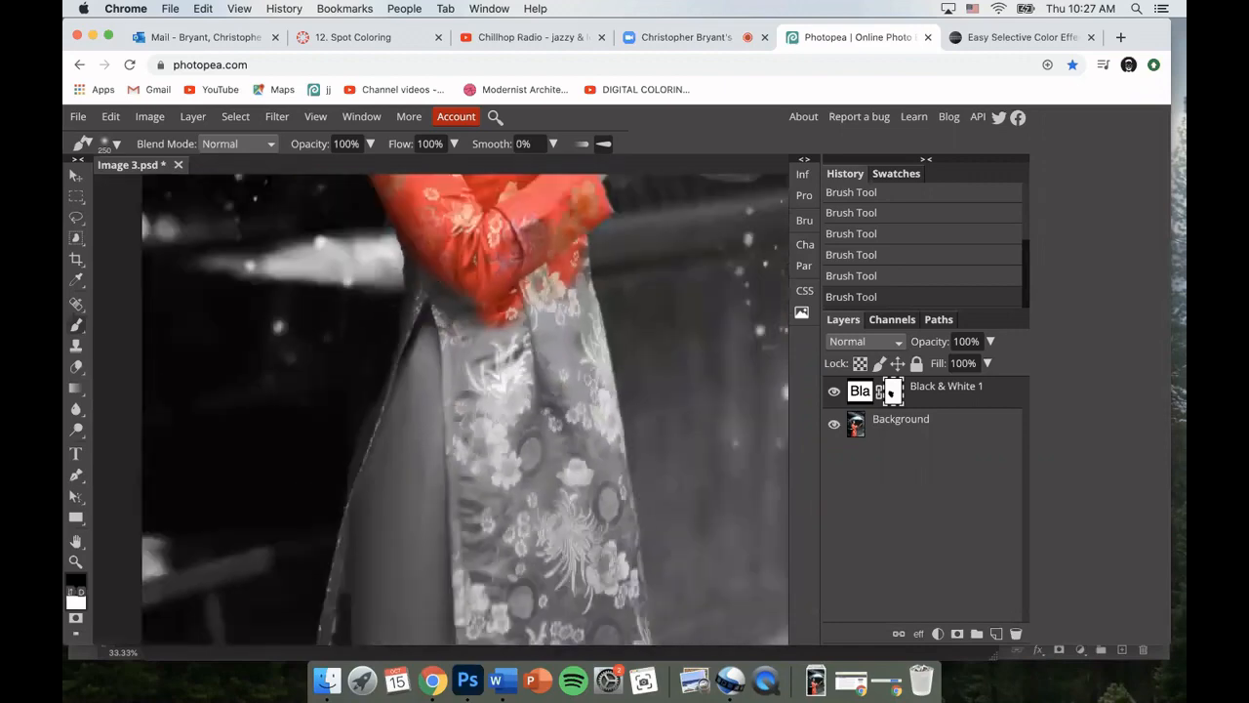
pyautogui.moveTo(458, 322)
pyautogui.mouseDown()
pyautogui.moveTo(420, 425)
pyautogui.moveTo(566, 288)
pyautogui.moveTo(552, 376)
pyautogui.moveTo(470, 405)
pyautogui.mouseUp()
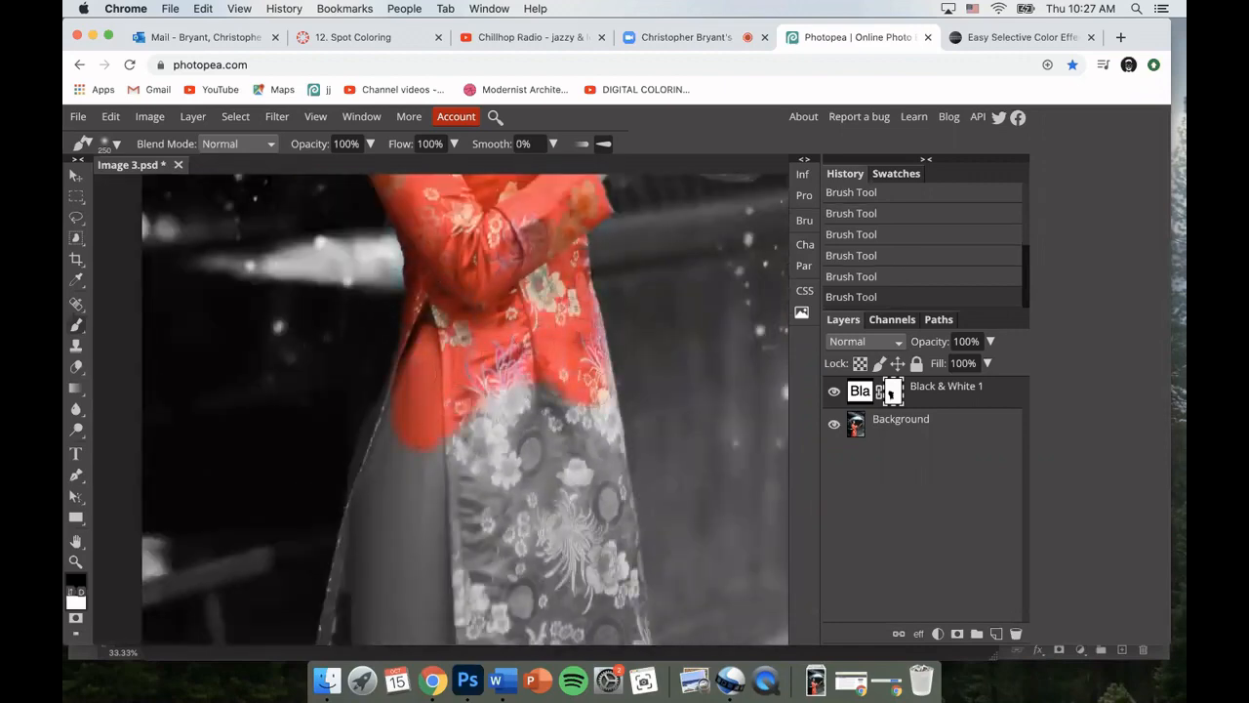
pyautogui.moveTo(400, 424); pyautogui.dragTo(392, 454)
pyautogui.scroll(-3, 390, 453)
pyautogui.moveTo(385, 259)
pyautogui.mouseDown()
pyautogui.moveTo(359, 346)
pyautogui.moveTo(517, 477)
pyautogui.moveTo(415, 454)
pyautogui.mouseUp()
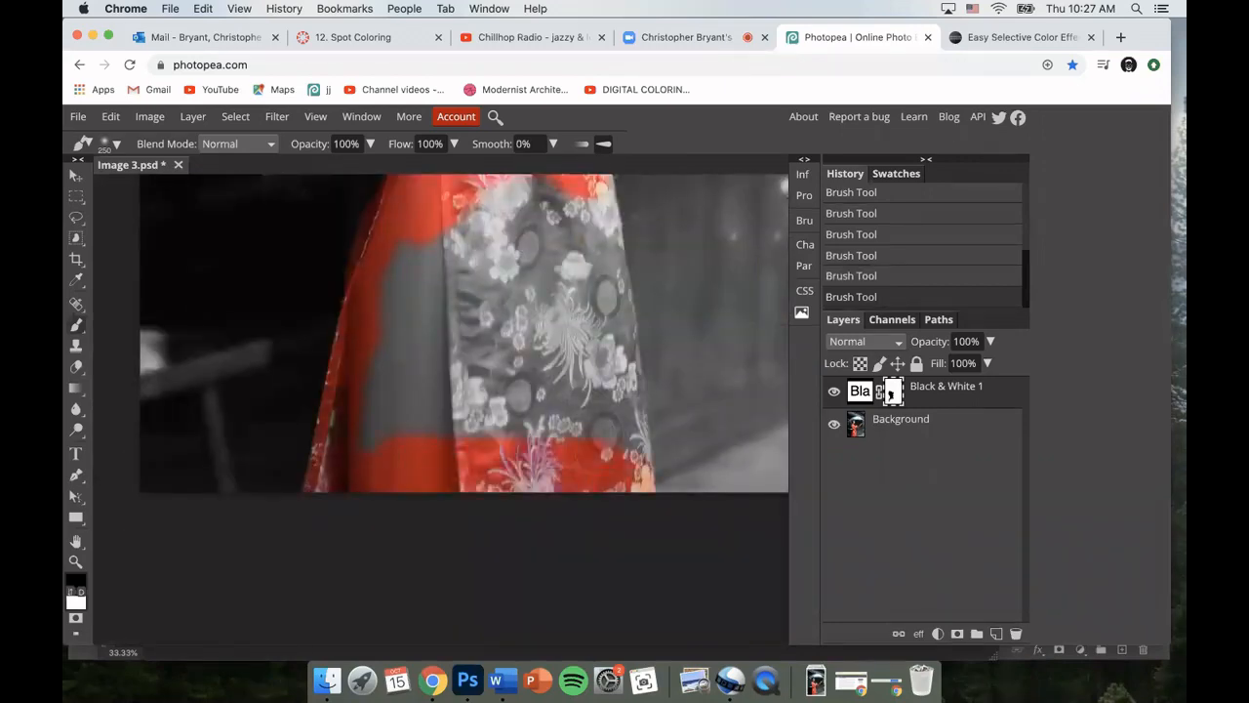
# - Fill in the remaining gray area of the skirt with black on the mask, varying the brush size as needed
pyautogui.press(']')
pyautogui.press(']')
pyautogui.press(']')
pyautogui.press(']')
pyautogui.press(']')
pyautogui.moveTo(415, 361)
pyautogui.mouseDown()
pyautogui.moveTo(433, 220)
pyautogui.moveTo(531, 390)
pyautogui.moveTo(512, 473)
pyautogui.mouseUp()
pyautogui.scroll(3, 532, 391)
pyautogui.press('[')
pyautogui.press('[')
pyautogui.press('[')
pyautogui.press('[')
pyautogui.press('[')
pyautogui.scroll(-3, 513, 473)
pyautogui.moveTo(493, 293); pyautogui.dragTo(502, 420)
# - Reveal the color of the outstretched arm's sleeve by painting black on the mask
pyautogui.scroll(5, 468, 410)
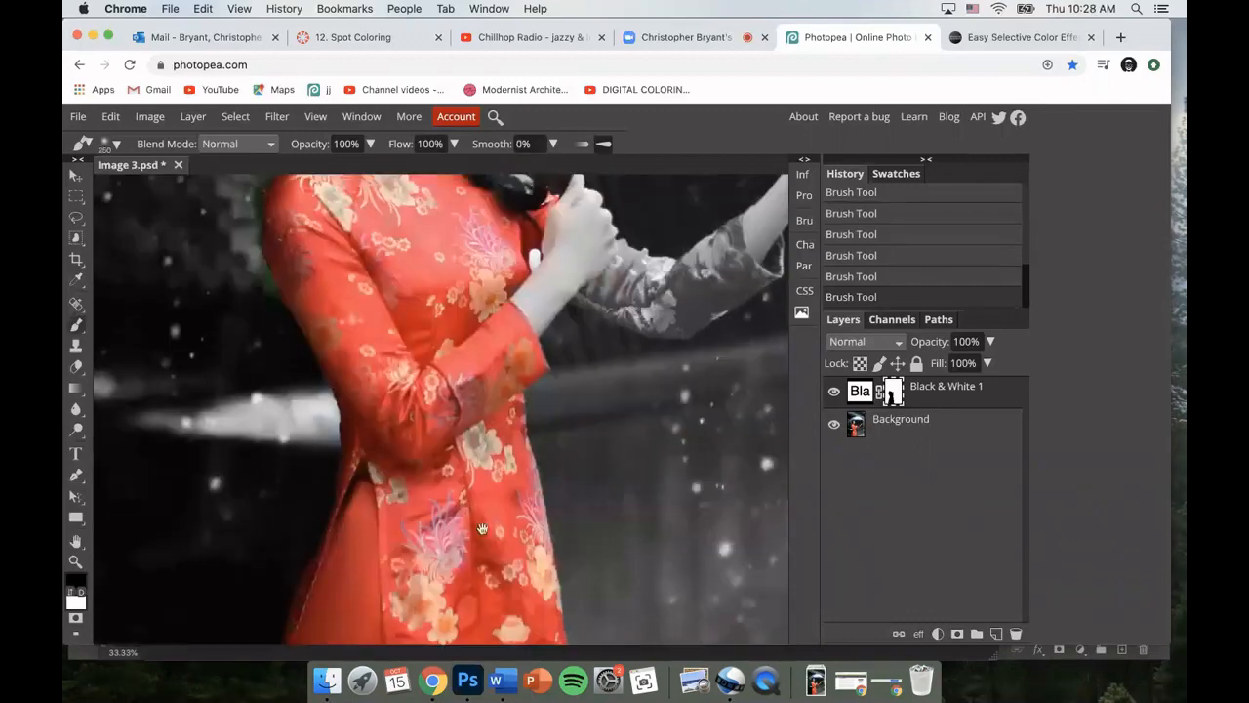
pyautogui.hscroll(3, 468, 410)
pyautogui.scroll(-1, 468, 410)
pyautogui.moveTo(410, 458); pyautogui.dragTo(468, 478)
pyautogui.moveTo(547, 488)
pyautogui.mouseDown()
pyautogui.moveTo(671, 322)
pyautogui.moveTo(444, 391)
pyautogui.mouseUp()
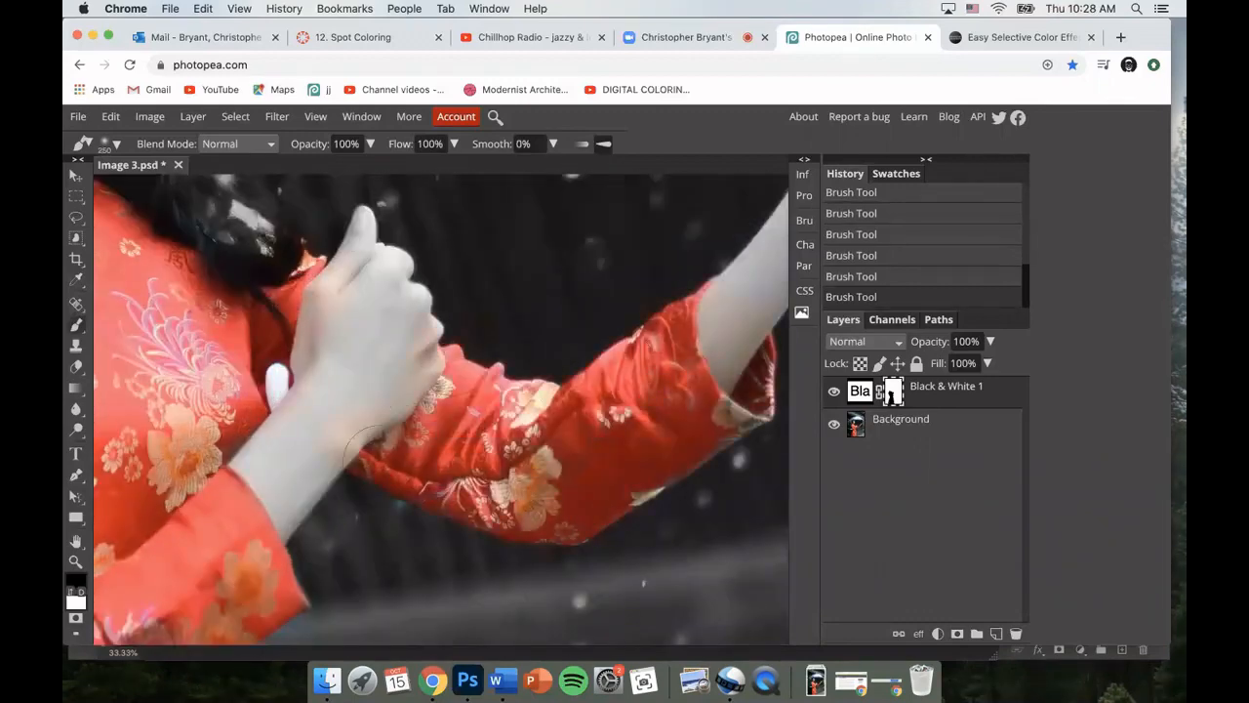
# - Reveal the small floral detail in the hair beside the gripping hand with a 50 px black brush, and switch the foreground color to white
pyautogui.scroll(4, 444, 390)
pyautogui.hscroll(-6, 444, 390)
pyautogui.press('[')
pyautogui.press('[')
pyautogui.press('[')
pyautogui.press('[')
pyautogui.moveTo(534, 406); pyautogui.dragTo(555, 422)
pyautogui.click(517, 432)
pyautogui.press('x')
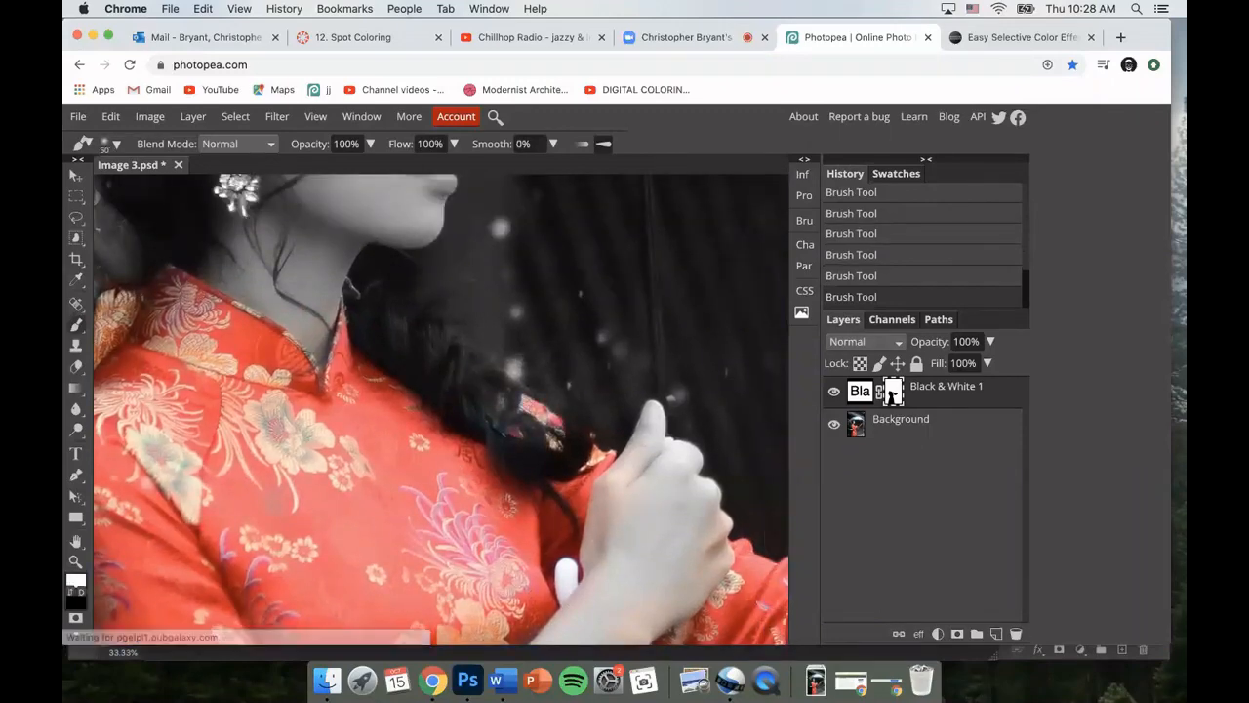
# - Review the whole image, and examine the mask edges around the dress's collar up close
pyautogui.press('super+minus')
pyautogui.press('super+minus')
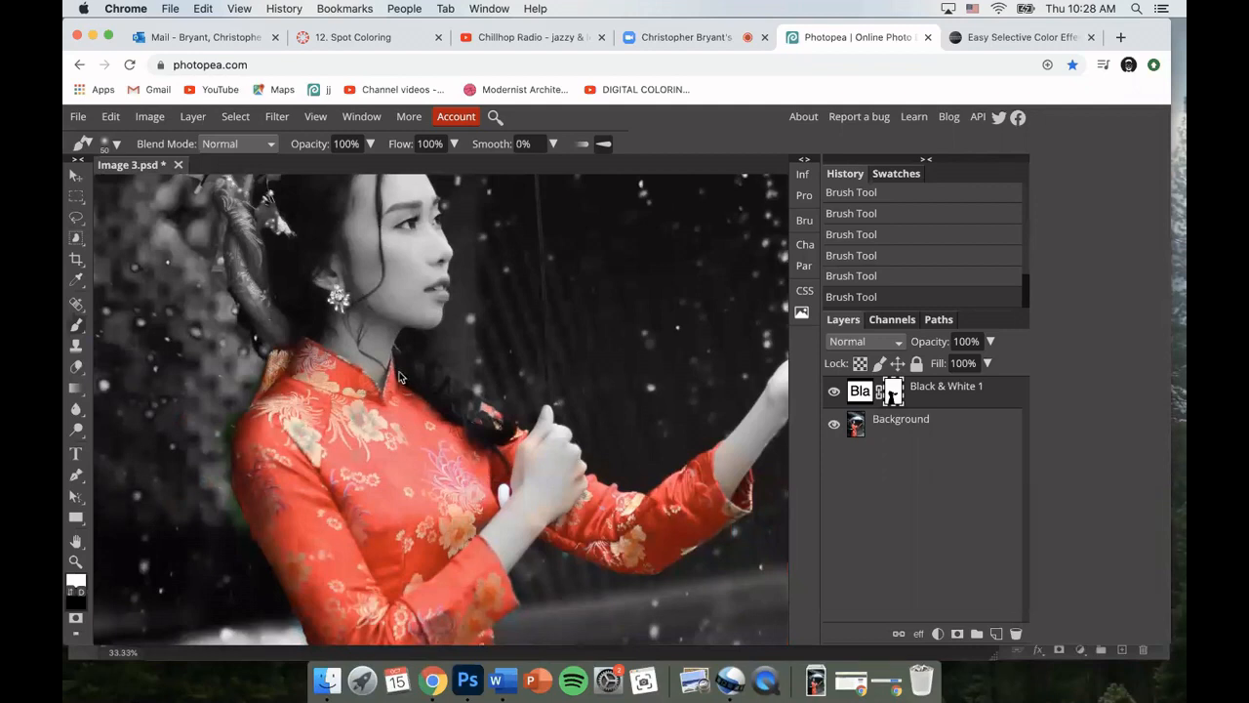
pyautogui.press('super+0')
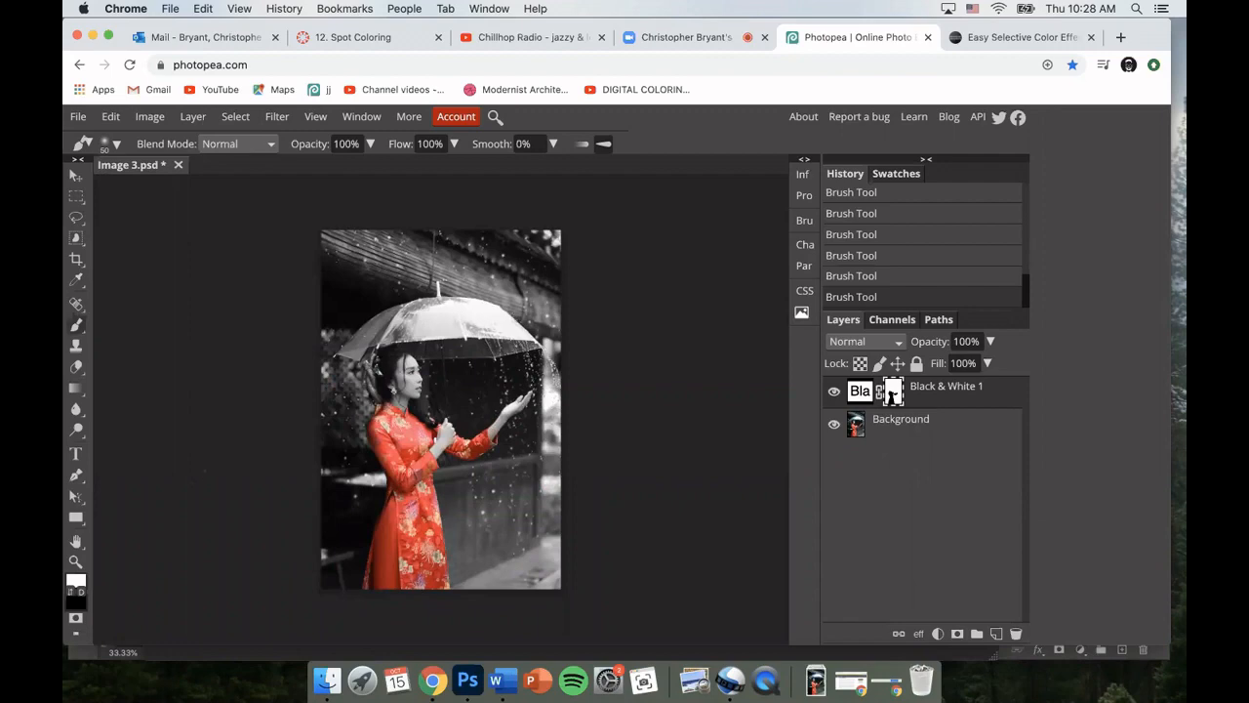
pyautogui.press('super+plus')
pyautogui.press('super+plus')
pyautogui.press('super+plus')
pyautogui.press('super+plus')
pyautogui.press('super+plus')
pyautogui.press('super+plus')
pyautogui.press('super+plus')
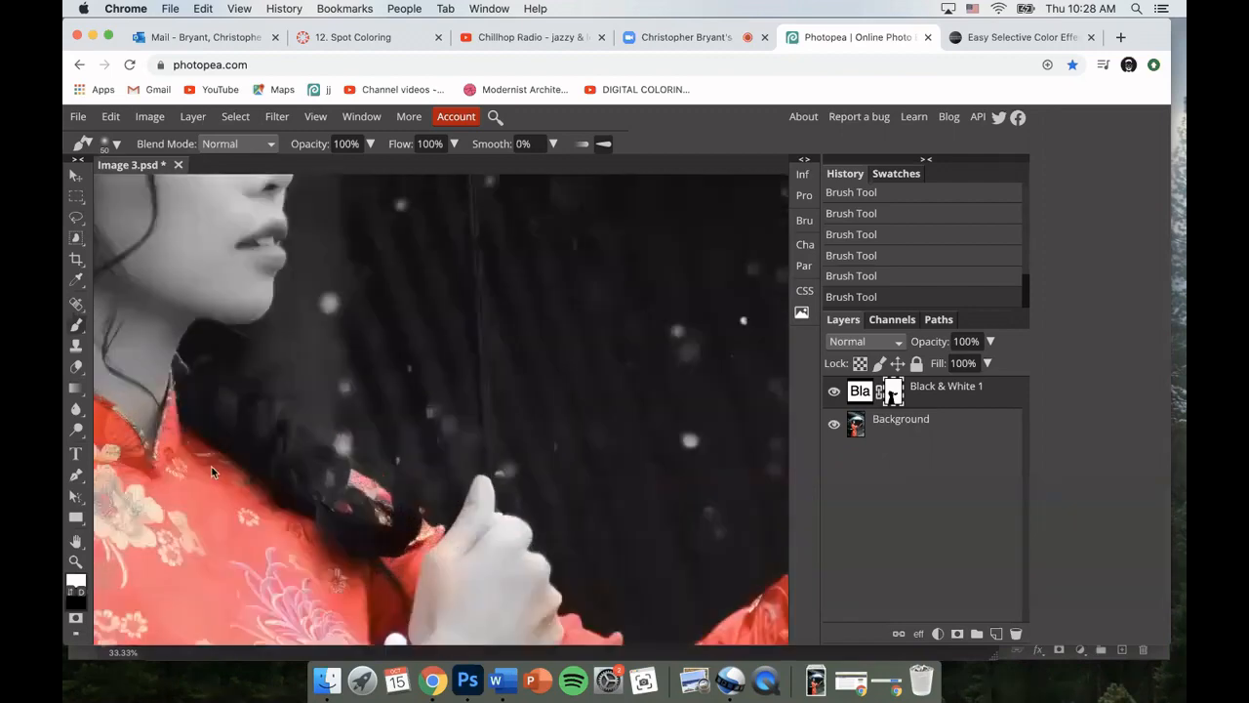
pyautogui.moveTo(279, 475); pyautogui.dragTo(683, 409)
pyautogui.moveTo(253, 381); pyautogui.dragTo(449, 499)
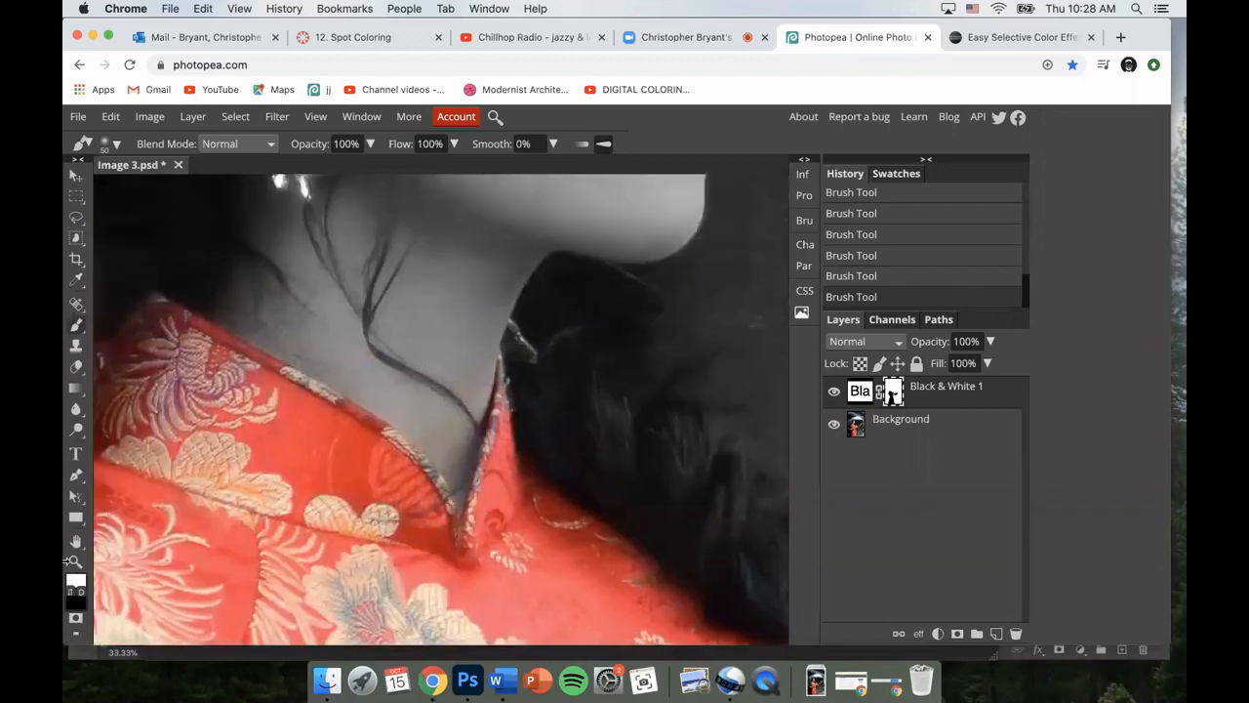
# - Refine the mask along the collar and neck edges with a smaller brush, swapping between white and black
pyautogui.click(72, 590)
pyautogui.click(71, 590)
pyautogui.click(71, 590)
pyautogui.click(71, 590)
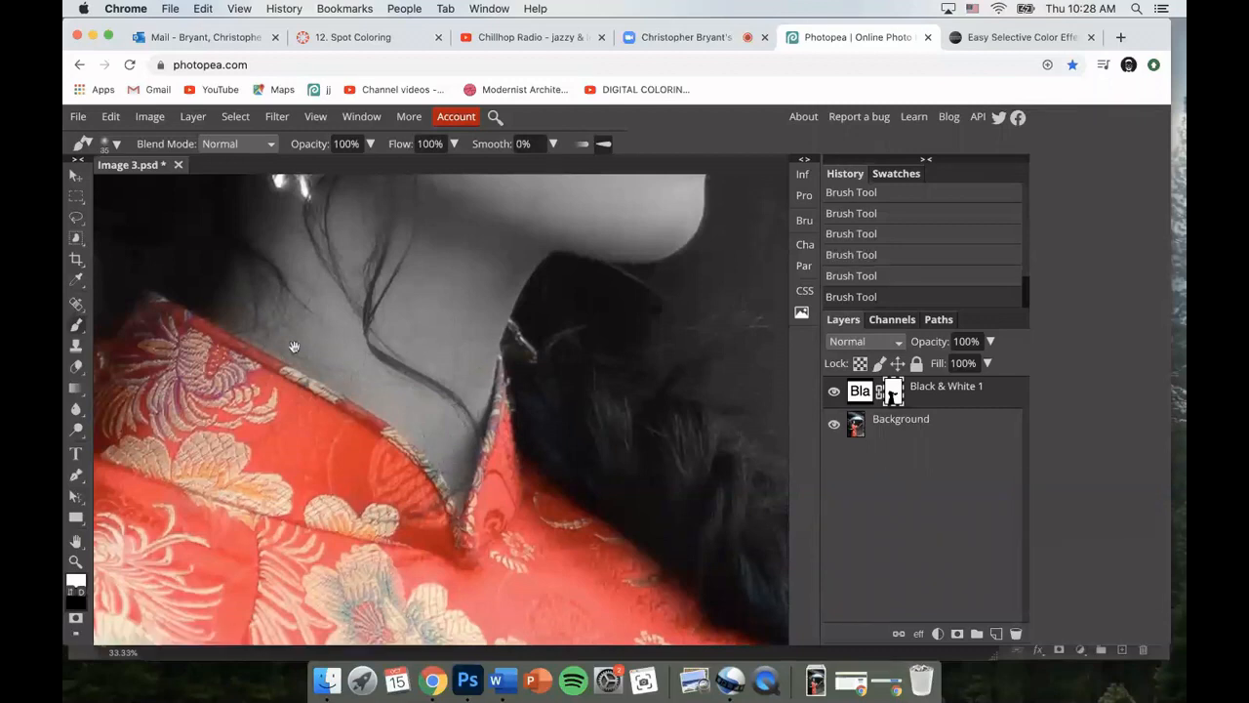
pyautogui.moveTo(293, 345)
pyautogui.mouseDown()
pyautogui.moveTo(441, 364)
pyautogui.moveTo(560, 358)
pyautogui.mouseUp()
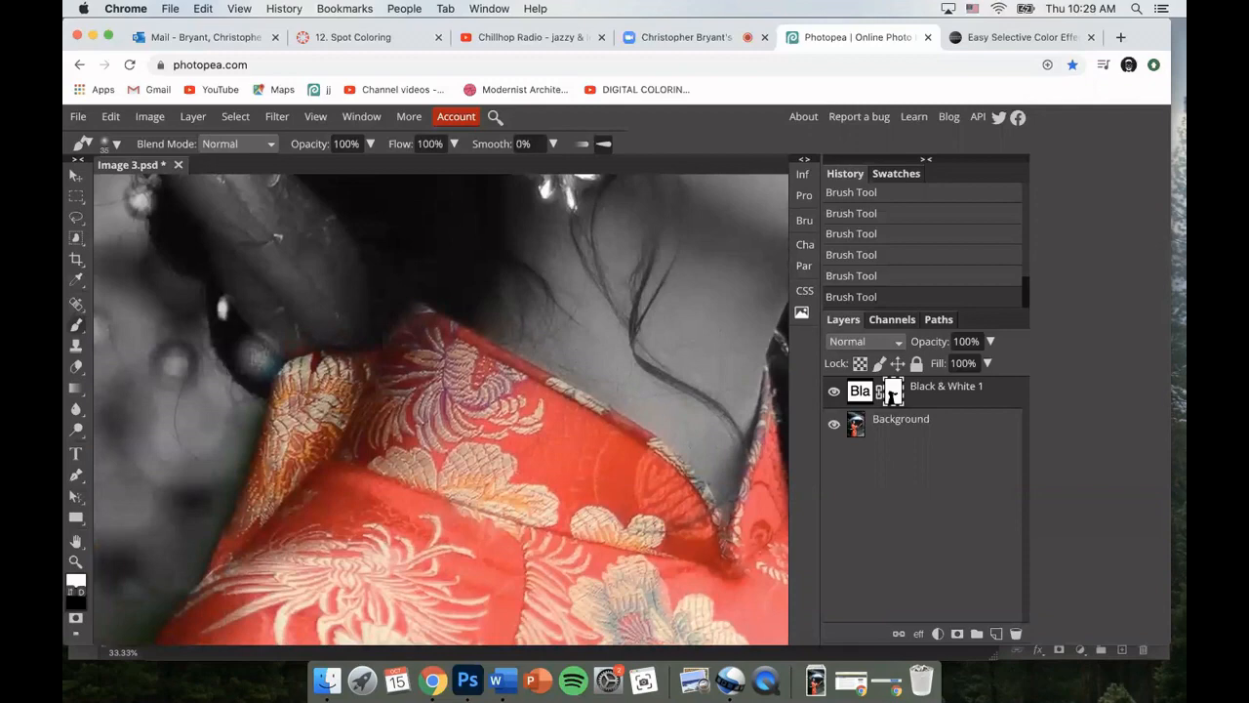
pyautogui.press('x')
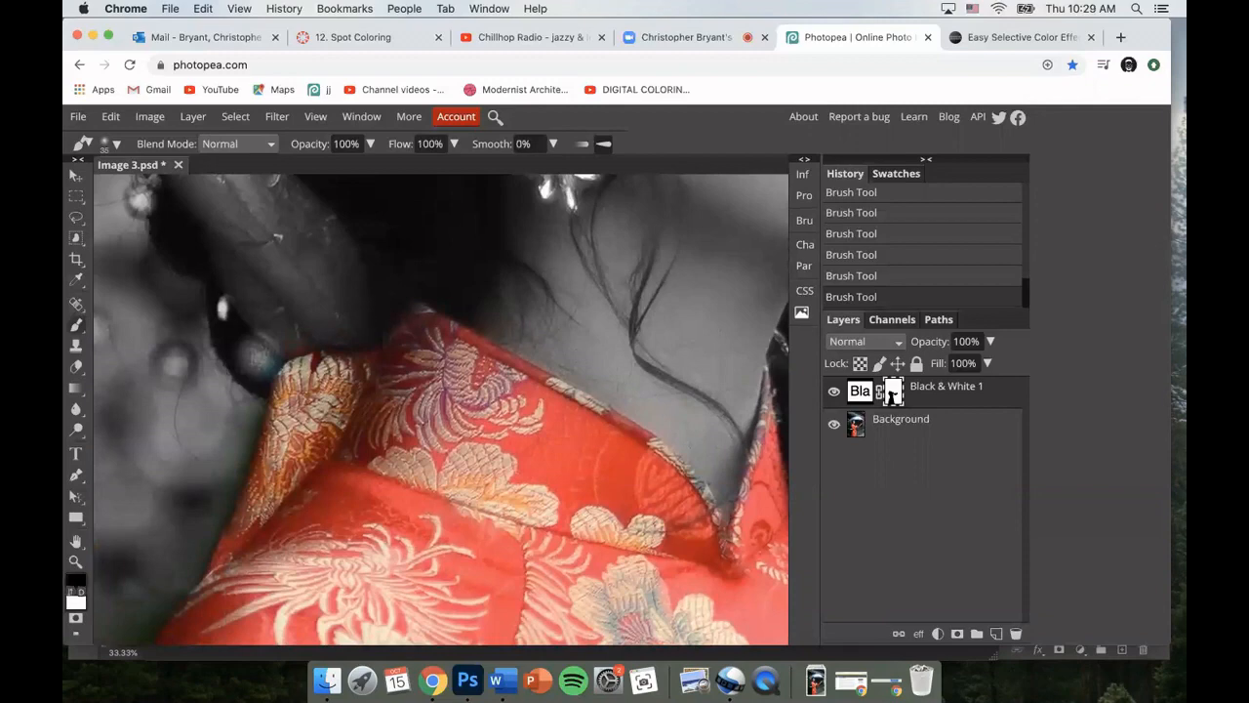
pyautogui.moveTo(332, 359); pyautogui.dragTo(400, 293)
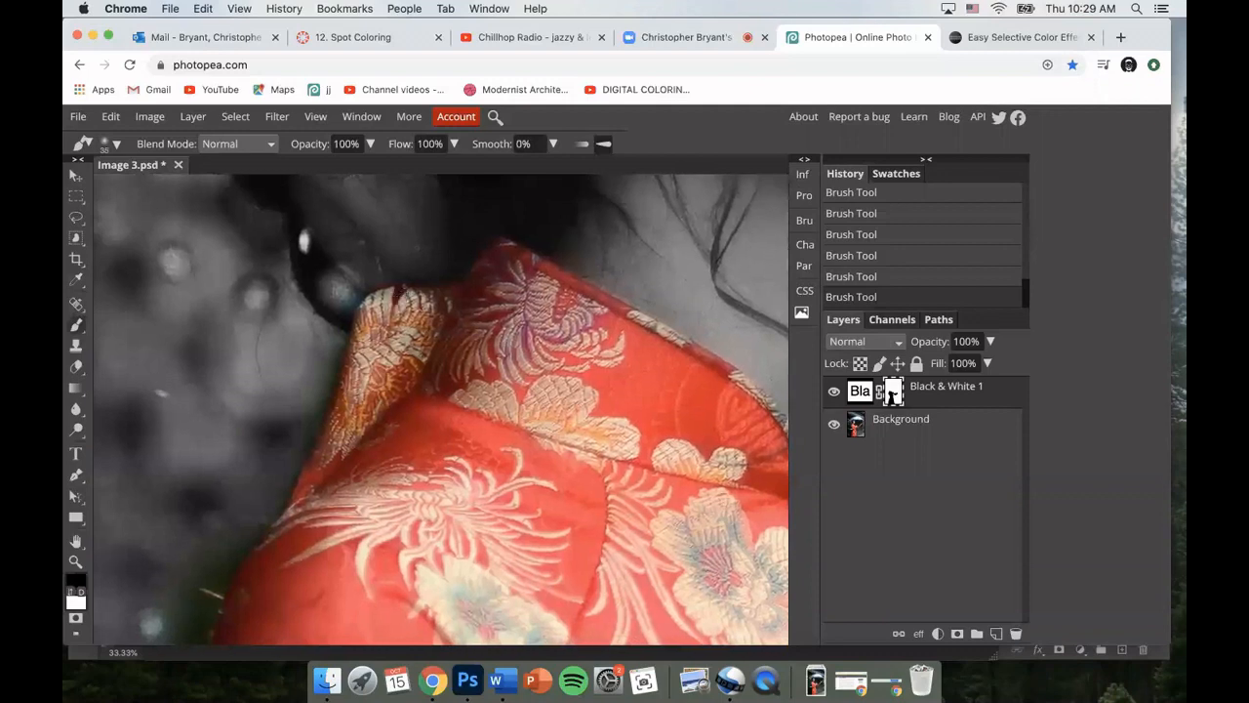
# - Paint white on the mask with an 80 px brush to remove the green fringe along the shoulder and upper sleeve's outer edge
pyautogui.press('x')
pyautogui.press('x')
pyautogui.press('x')
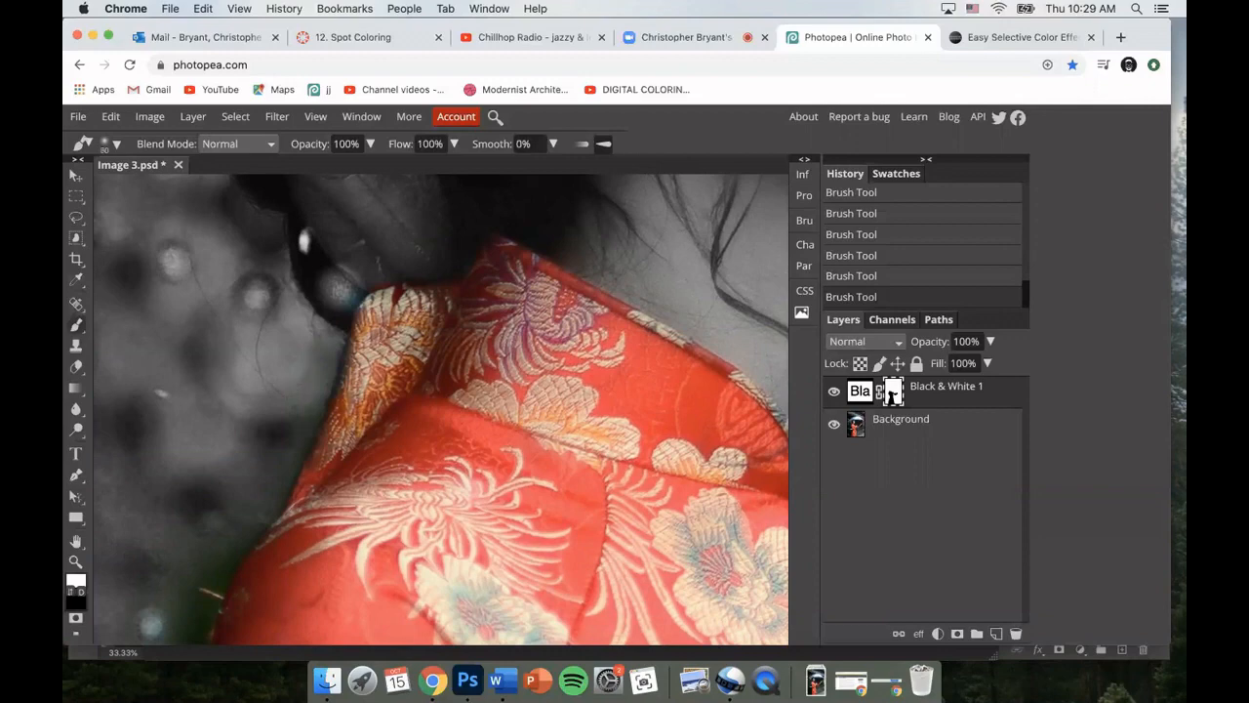
pyautogui.moveTo(229, 494); pyautogui.dragTo(323, 328)
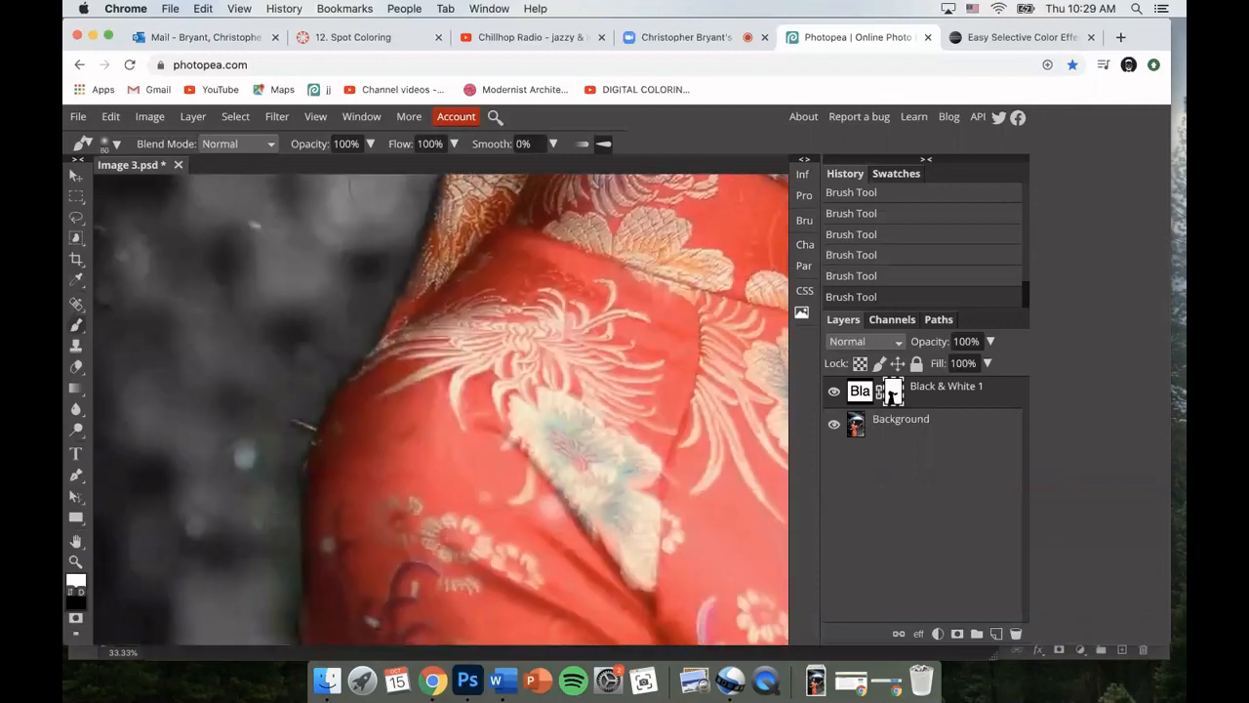
pyautogui.moveTo(273, 526); pyautogui.dragTo(301, 394)
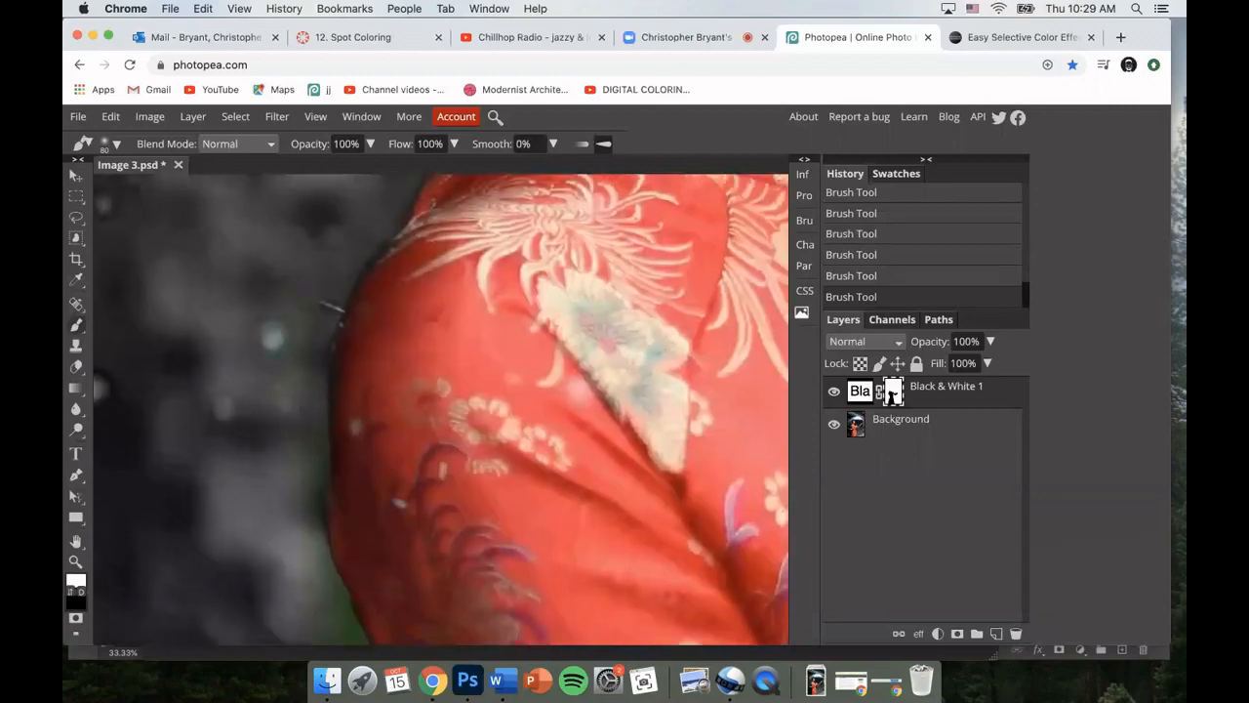
pyautogui.moveTo(256, 444); pyautogui.dragTo(262, 300)
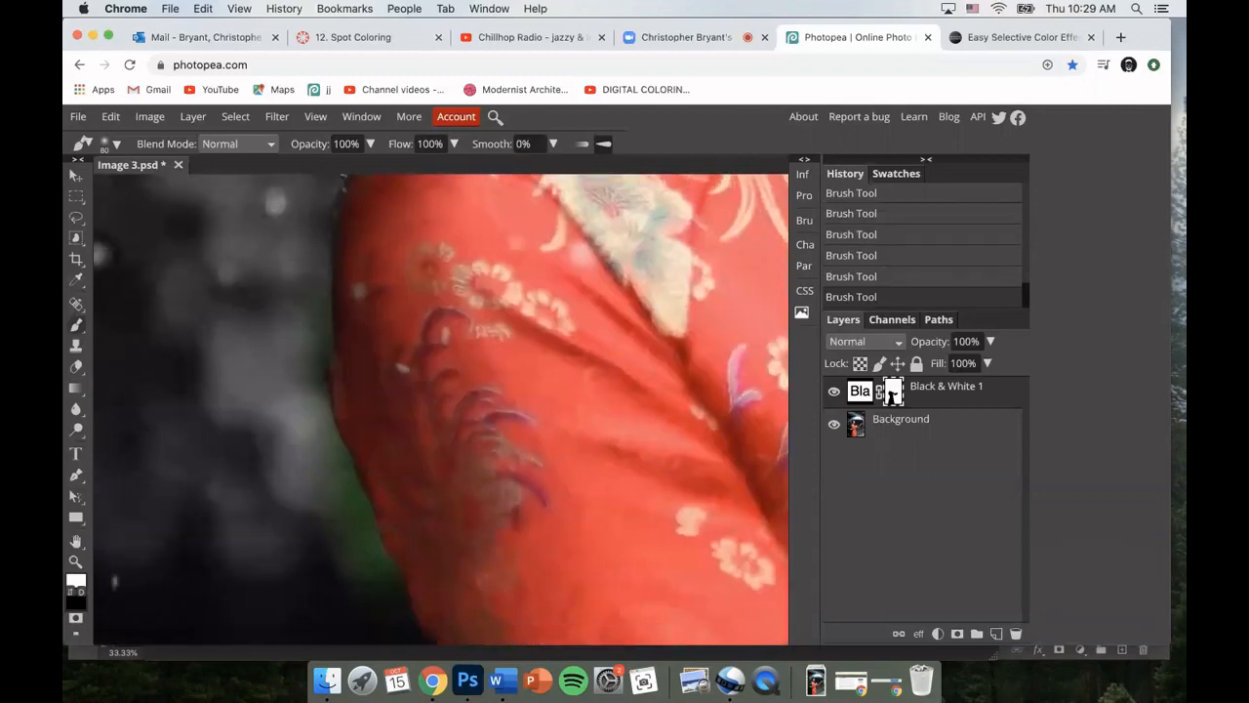
pyautogui.moveTo(319, 418); pyautogui.dragTo(363, 552)
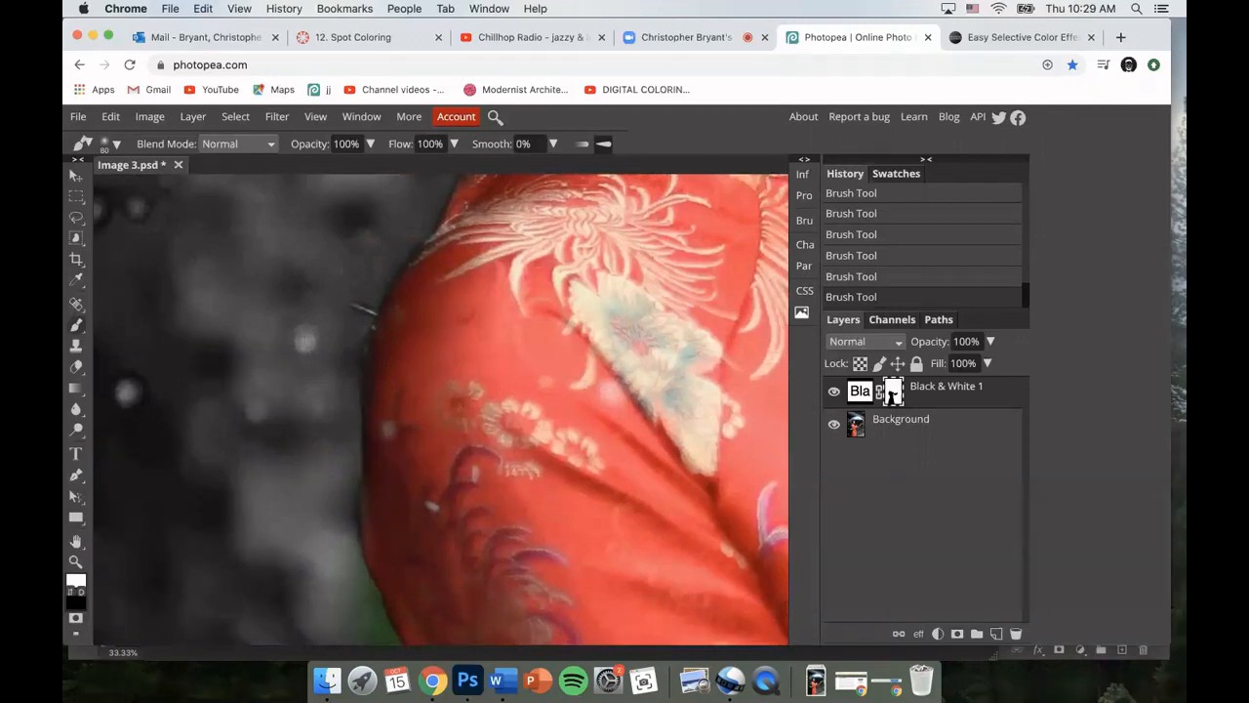
# - Paint white on the mask with the 80 px brush to remove the green fringe along the lower sleeve's outer edge
pyautogui.click(111, 143)
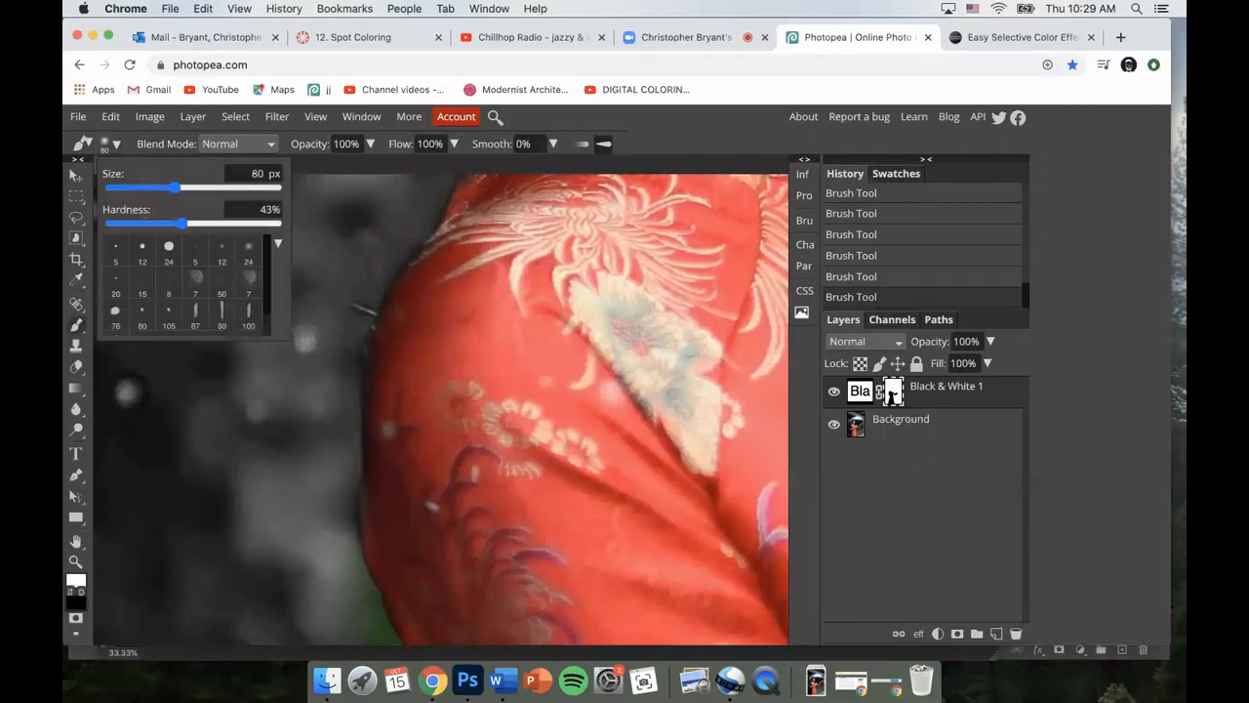
pyautogui.moveTo(279, 494); pyautogui.dragTo(282, 245)
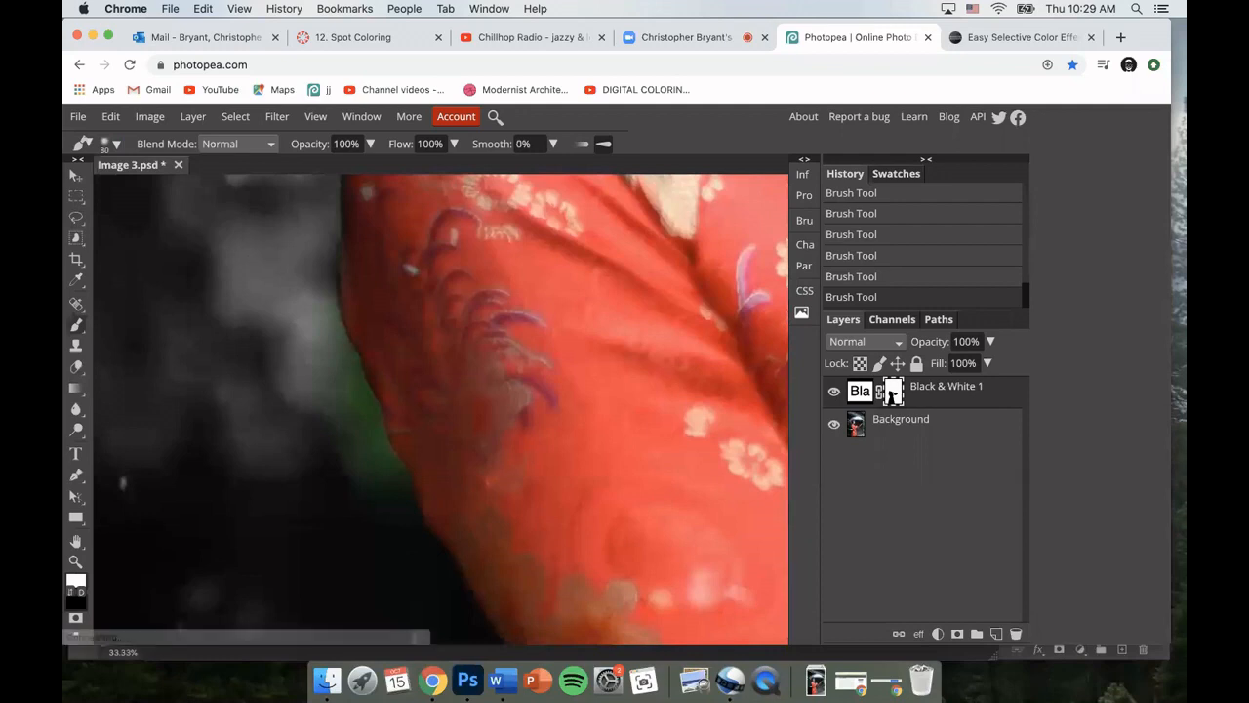
pyautogui.moveTo(320, 308)
pyautogui.mouseDown()
pyautogui.moveTo(355, 394)
pyautogui.moveTo(383, 504)
pyautogui.mouseUp()
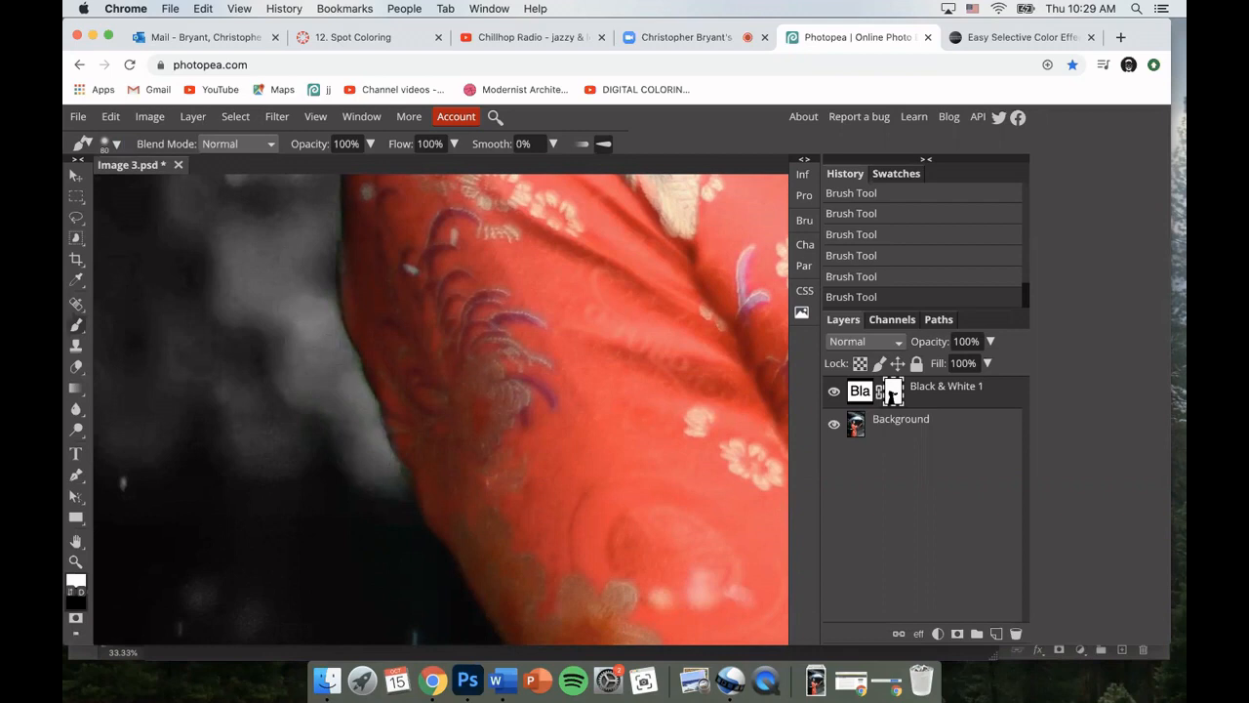
pyautogui.moveTo(296, 445); pyautogui.dragTo(241, 270)
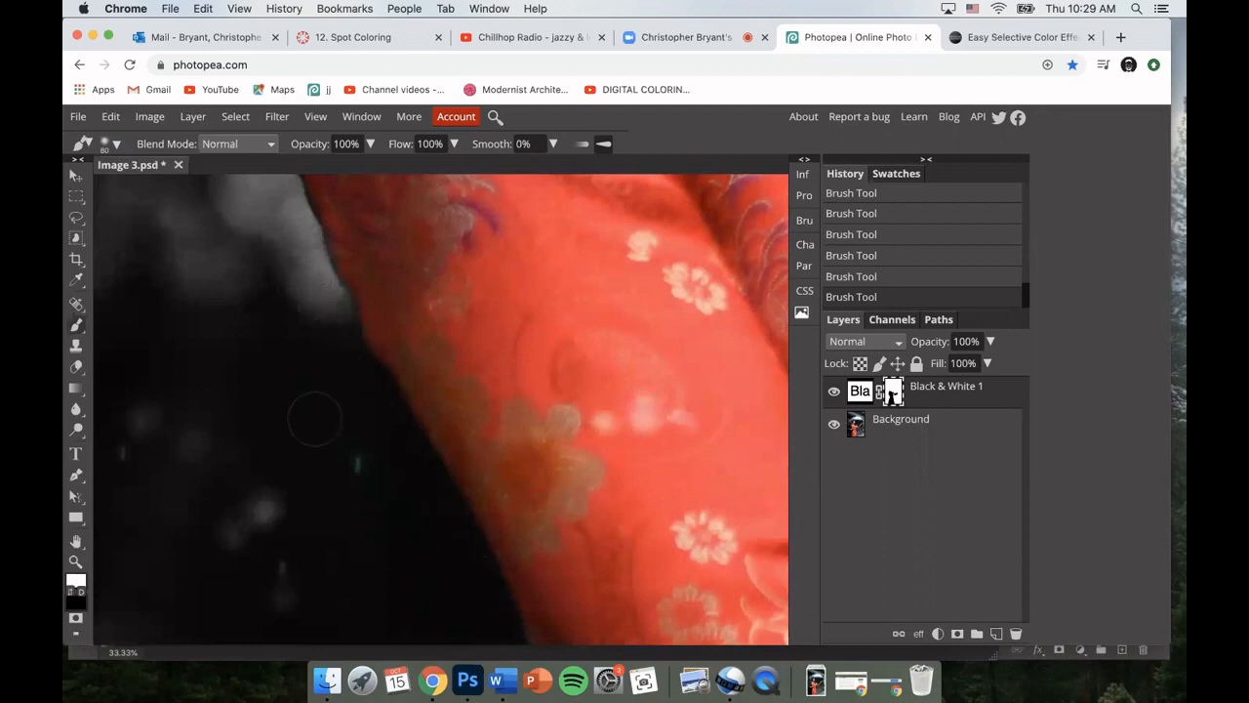
pyautogui.moveTo(315, 419); pyautogui.dragTo(214, 243)
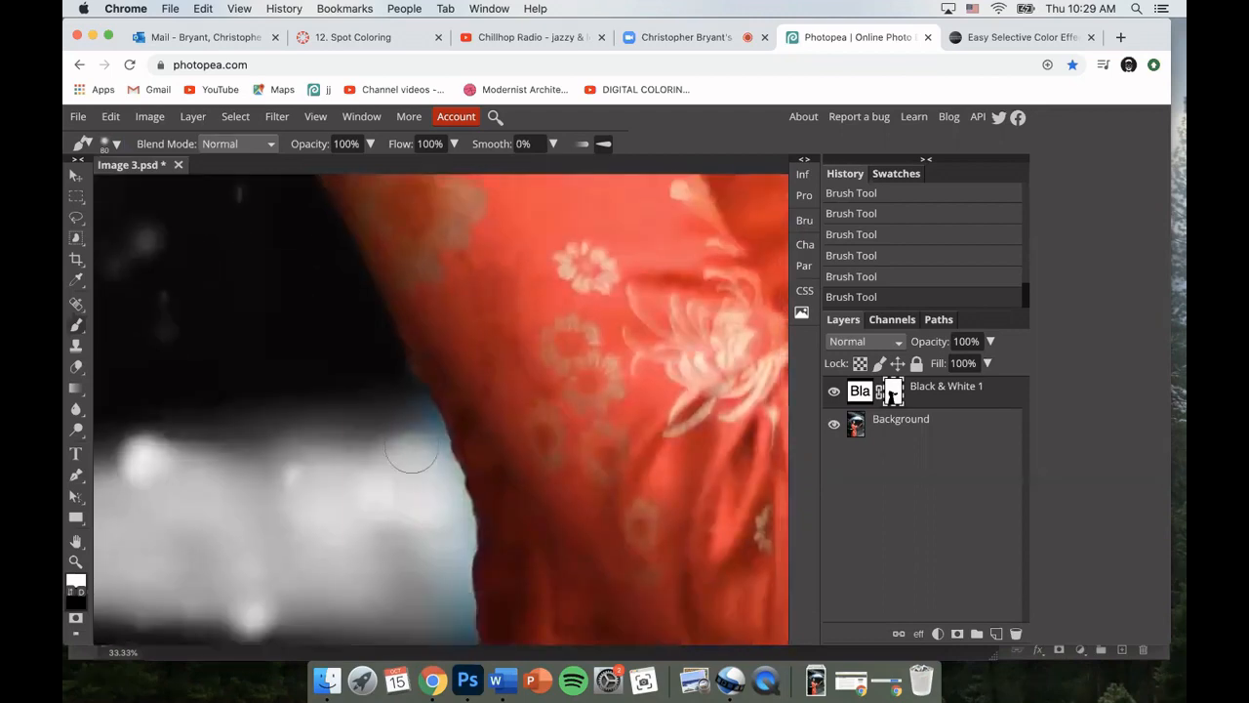
# - Paint white on the mask to remove the blue fringe beside the waist, and check the skirt's outer edge below it
pyautogui.moveTo(387, 503); pyautogui.dragTo(299, 246)
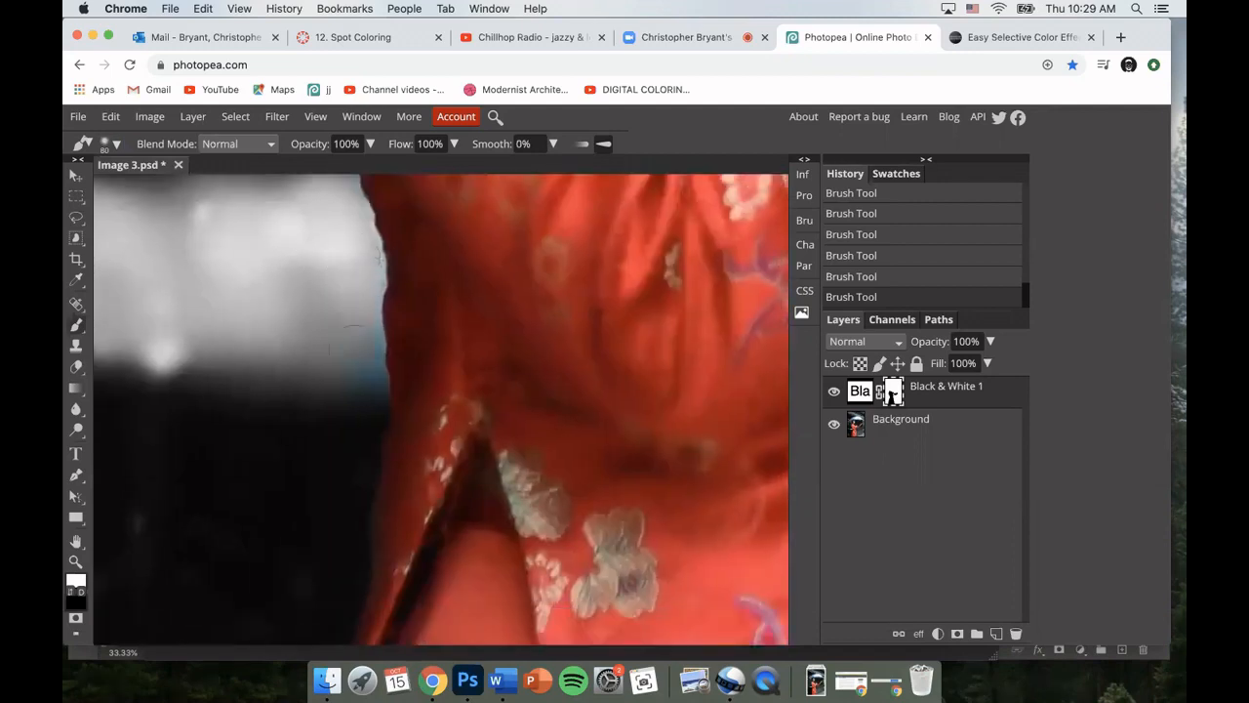
pyautogui.moveTo(340, 465); pyautogui.dragTo(361, 249)
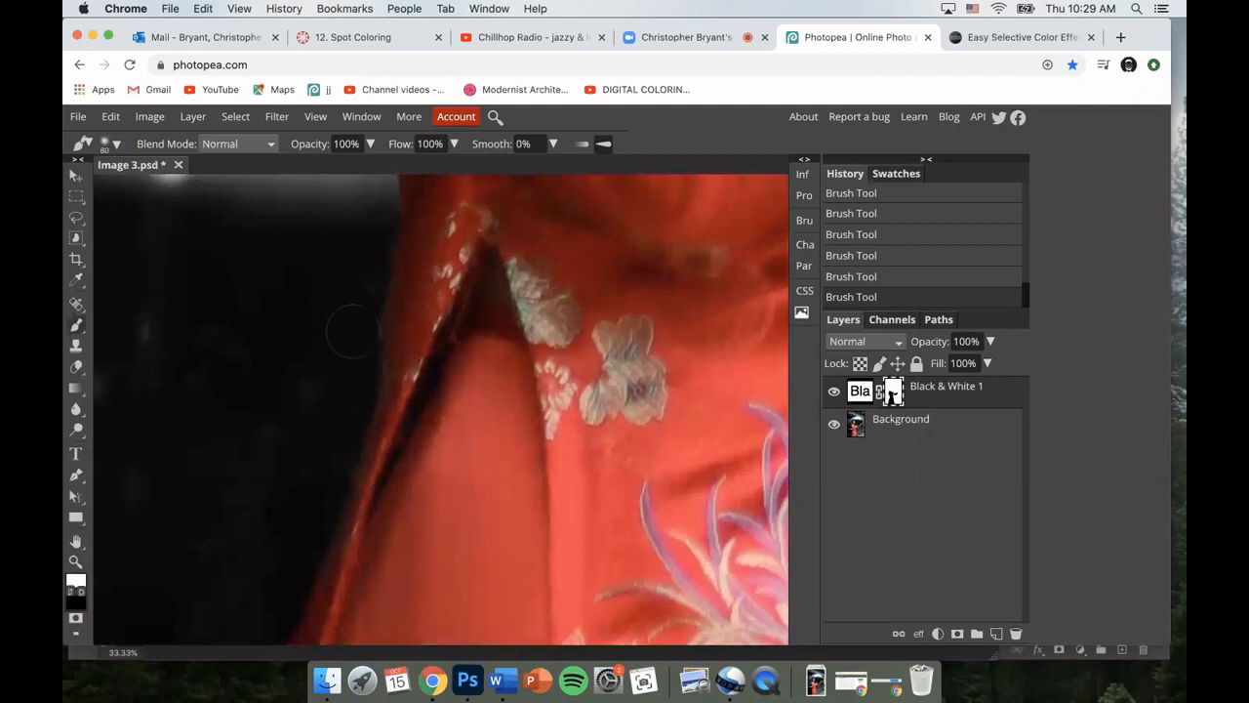
pyautogui.moveTo(331, 420); pyautogui.dragTo(363, 256)
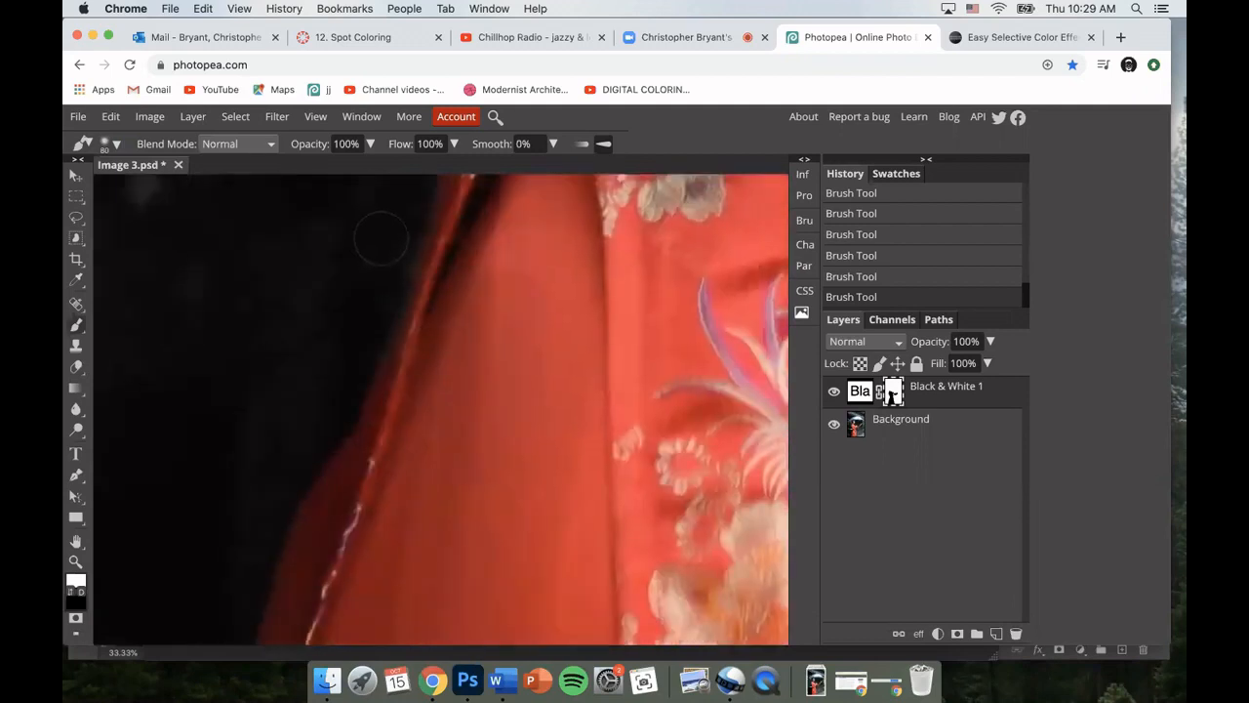
pyautogui.moveTo(403, 264); pyautogui.dragTo(430, 245)
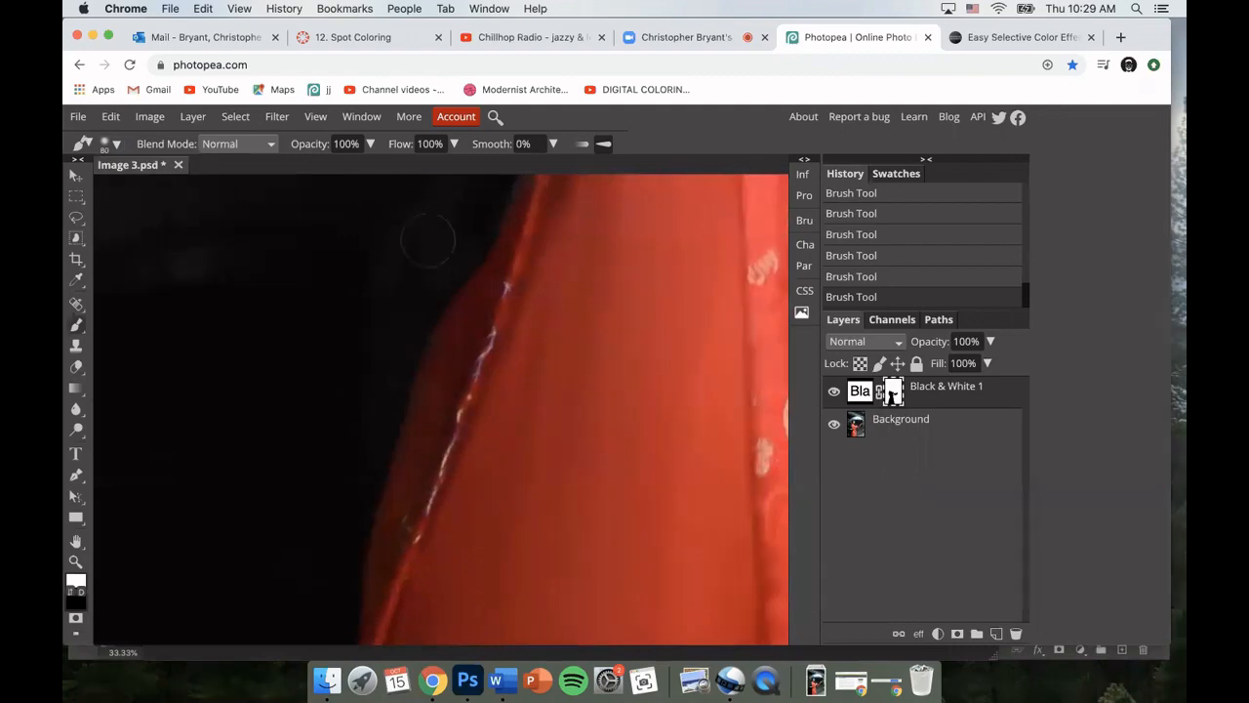
pyautogui.moveTo(283, 615); pyautogui.dragTo(364, 270)
pyautogui.moveTo(387, 506); pyautogui.dragTo(427, 285)
pyautogui.press('x')
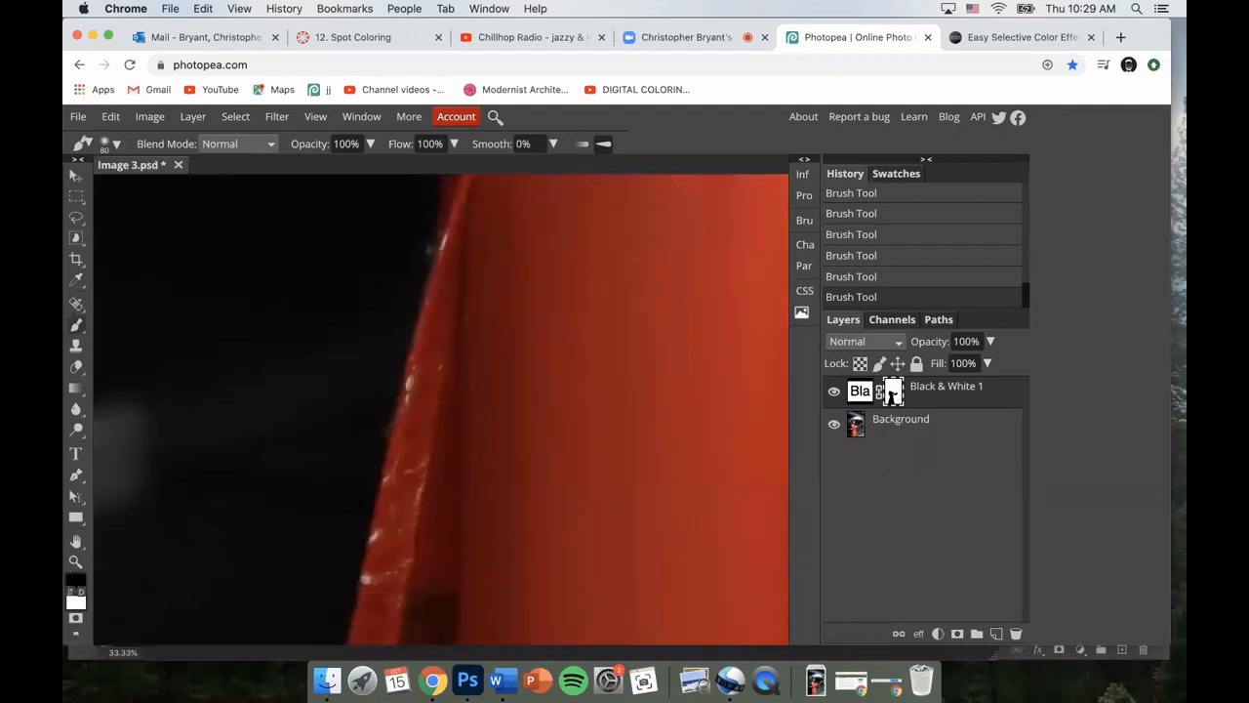
pyautogui.press('x')
# - Examine the remaining mask edges around the skirt, the sleeve cuffs and the forearm
pyautogui.moveTo(351, 452); pyautogui.dragTo(322, 244)
pyautogui.moveTo(641, 479); pyautogui.dragTo(244, 469)
pyautogui.moveTo(496, 530); pyautogui.dragTo(493, 317)
pyautogui.press('x')
pyautogui.press('x')
pyautogui.moveTo(458, 273); pyautogui.dragTo(507, 517)
pyautogui.moveTo(499, 254); pyautogui.dragTo(416, 565)
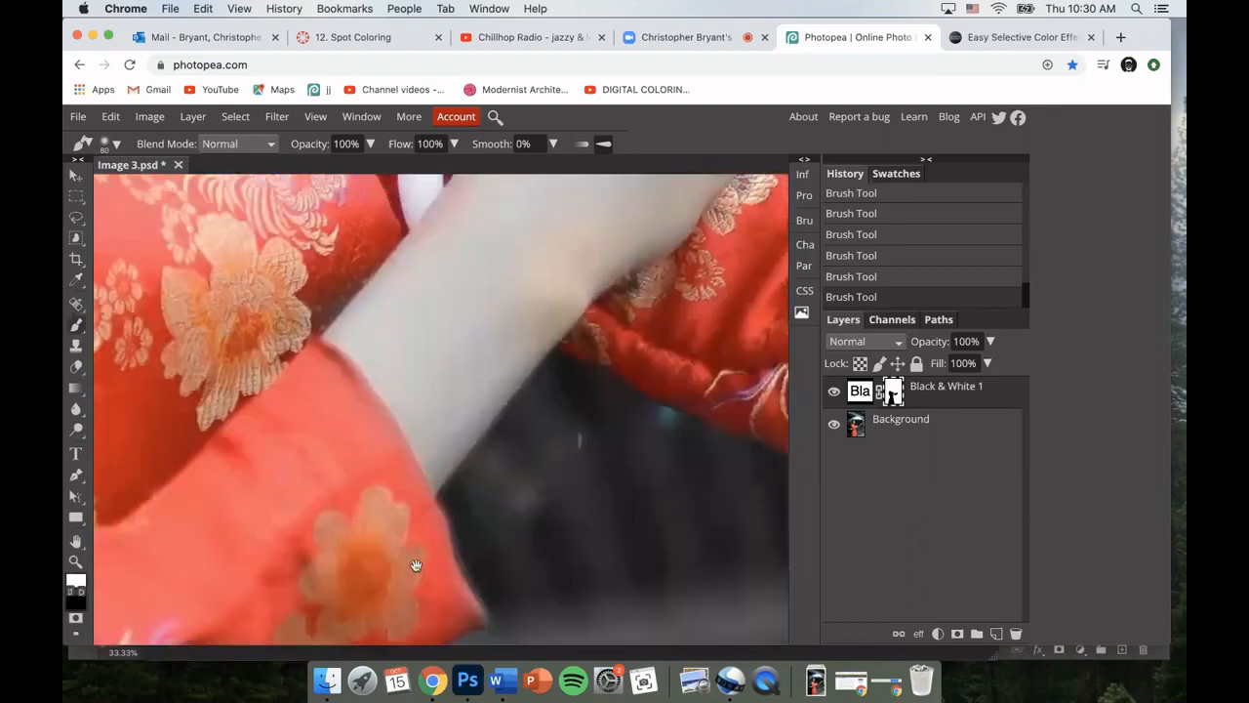
pyautogui.press('x')
pyautogui.press('x')
pyautogui.moveTo(416, 273); pyautogui.dragTo(396, 413)
# - Paint white on the mask over the wrist and gripping hand to remove leftover skin color, adjusting the brush size, and check the collar
pyautogui.press('[')
pyautogui.press('[')
pyautogui.press('[')
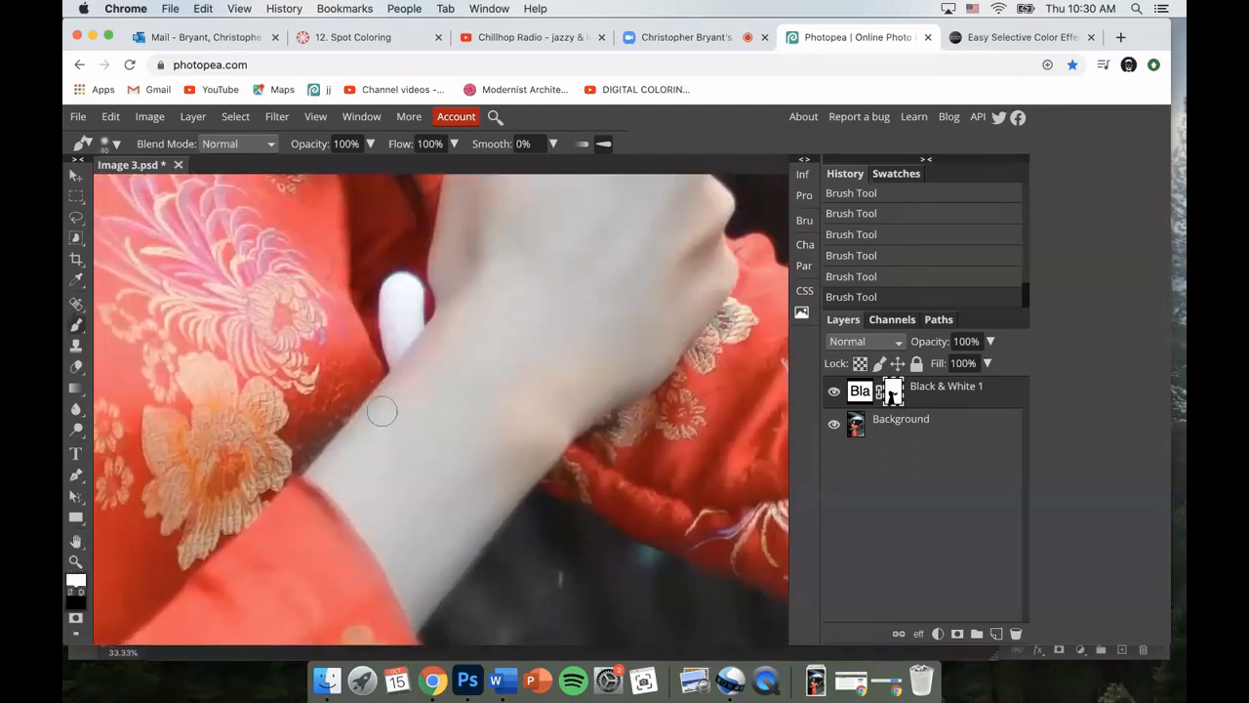
pyautogui.moveTo(451, 324); pyautogui.dragTo(425, 561)
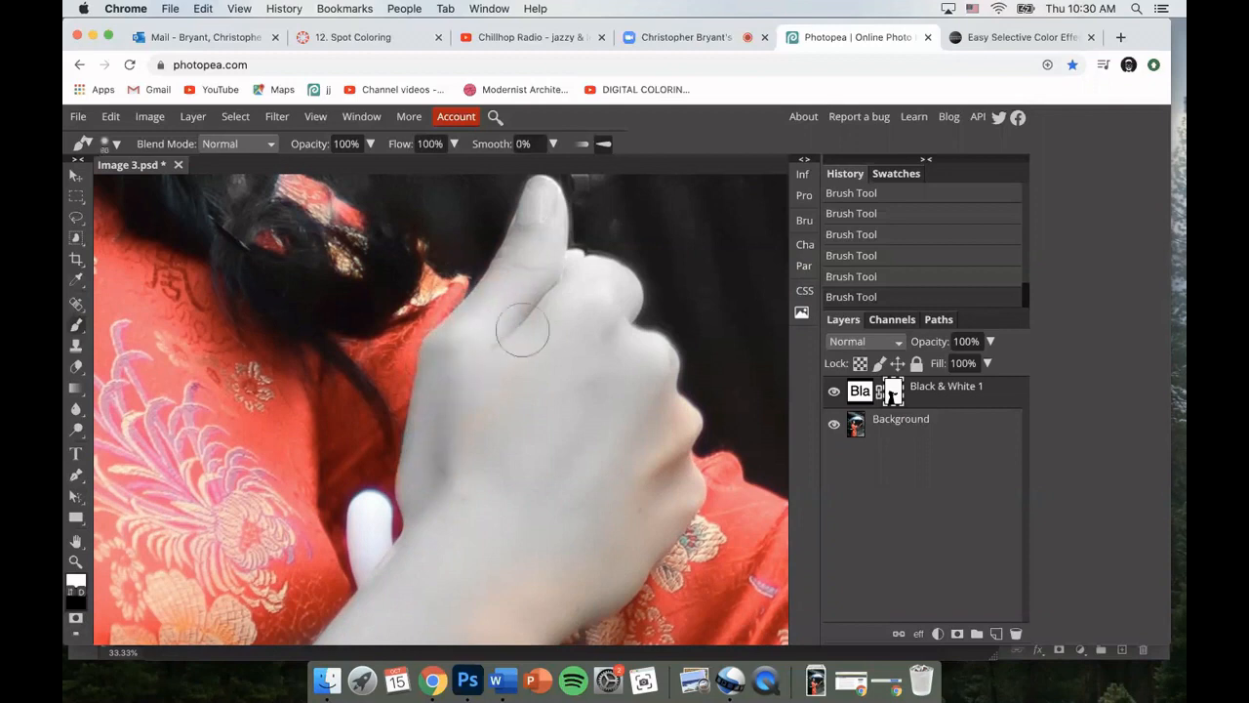
pyautogui.moveTo(428, 478); pyautogui.dragTo(446, 312)
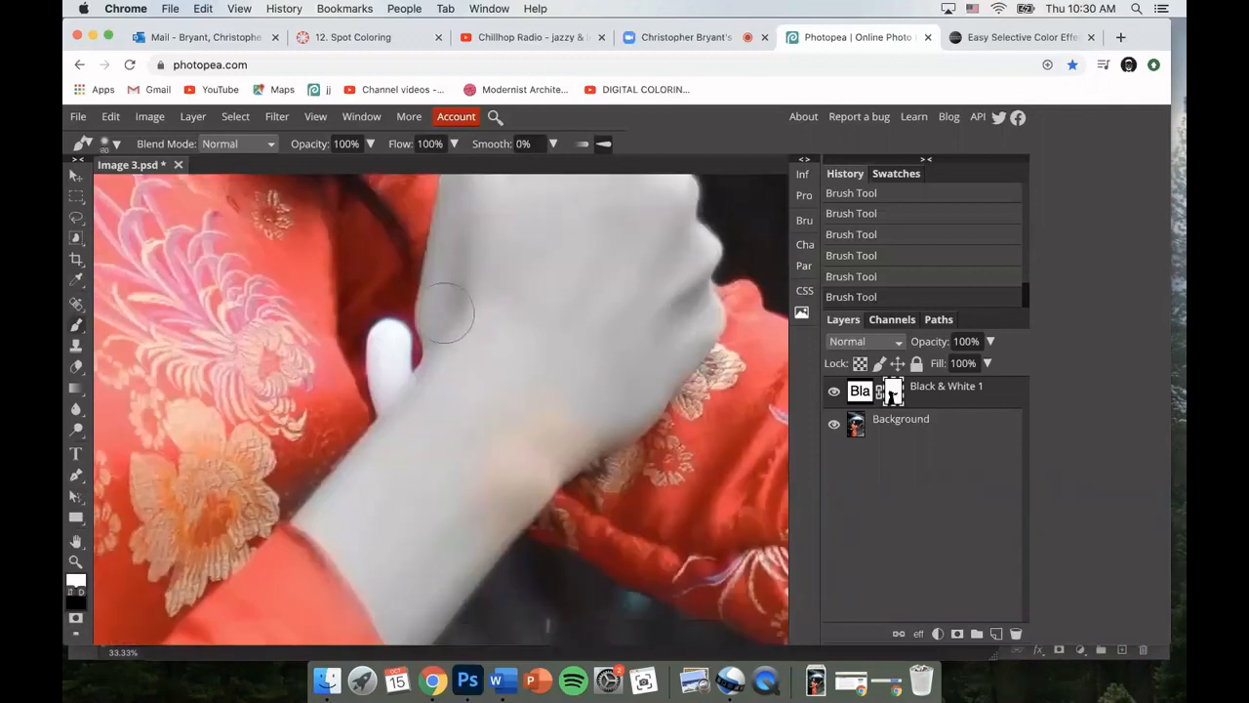
pyautogui.moveTo(502, 447)
pyautogui.mouseDown()
pyautogui.moveTo(408, 419)
pyautogui.moveTo(760, 291)
pyautogui.mouseUp()
pyautogui.press('[')
pyautogui.press('[')
pyautogui.press('[')
pyautogui.moveTo(561, 258); pyautogui.dragTo(588, 362)
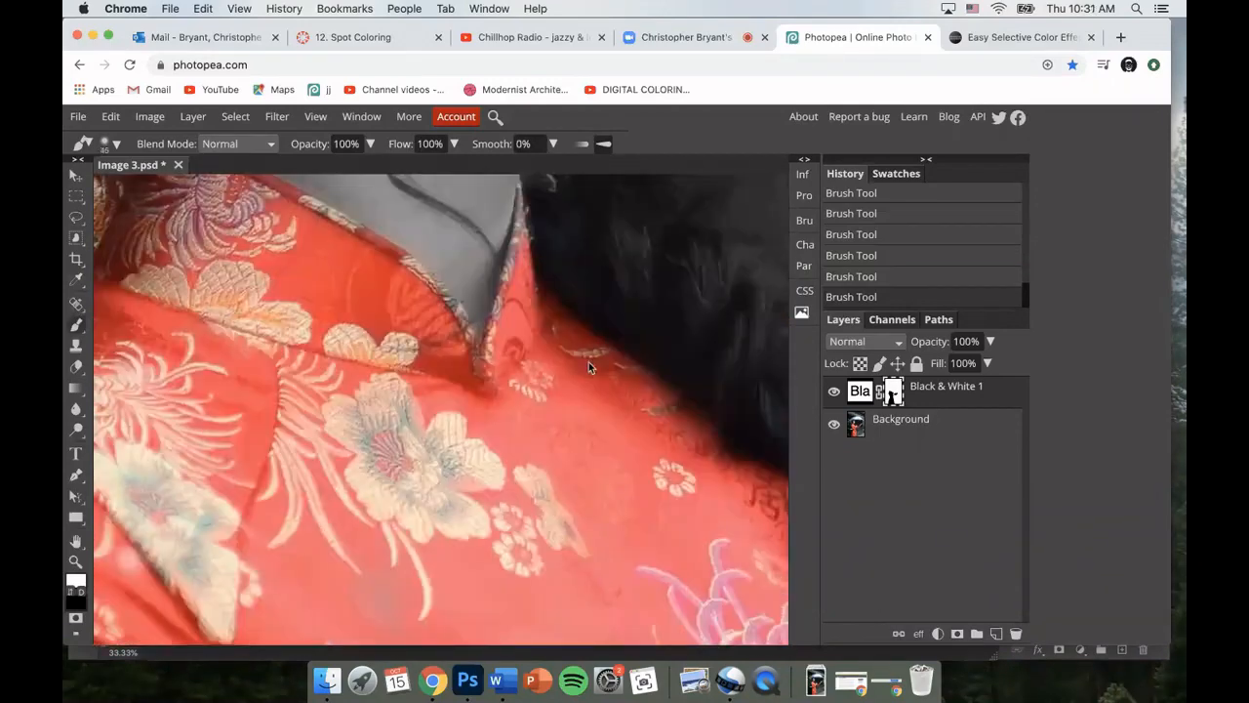
# - Review the whole image, and set the Black & White adjustment's Green to 203, Cyan to 38 and Blue to 35
pyautogui.press('super+0')
pyautogui.press('super+equal')
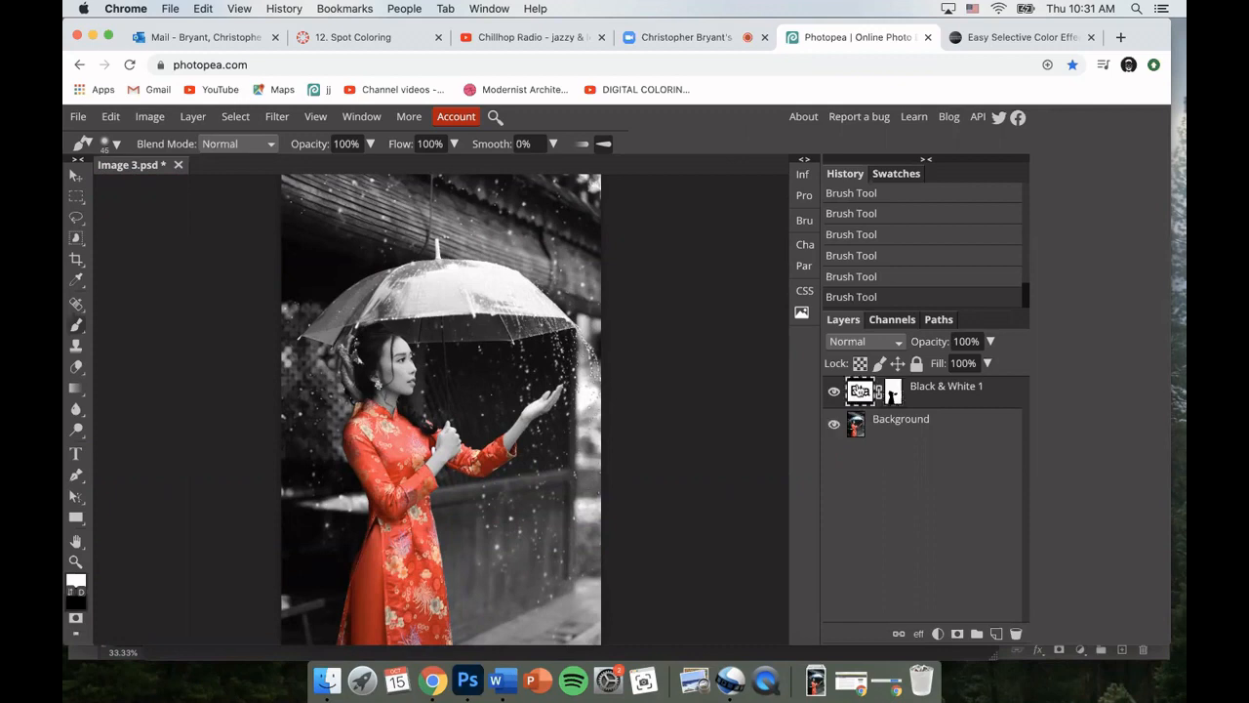
pyautogui.doubleClick(868, 391)
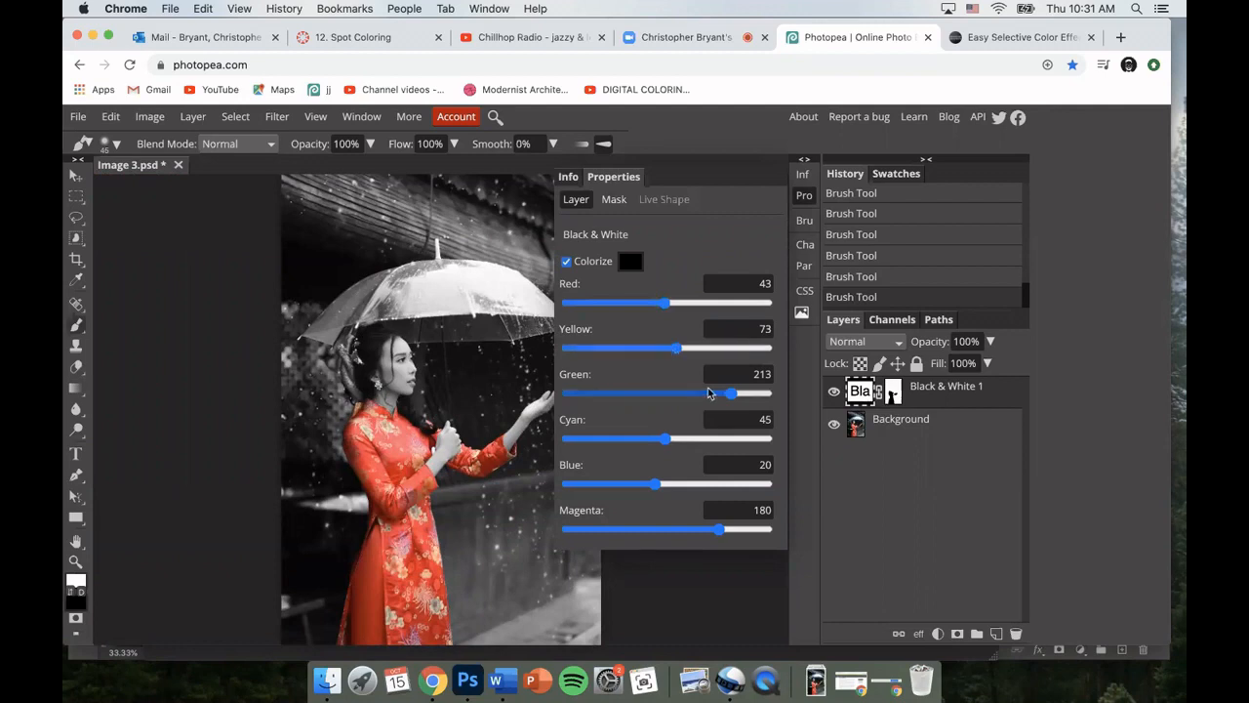
pyautogui.moveTo(730, 395); pyautogui.dragTo(727, 394)
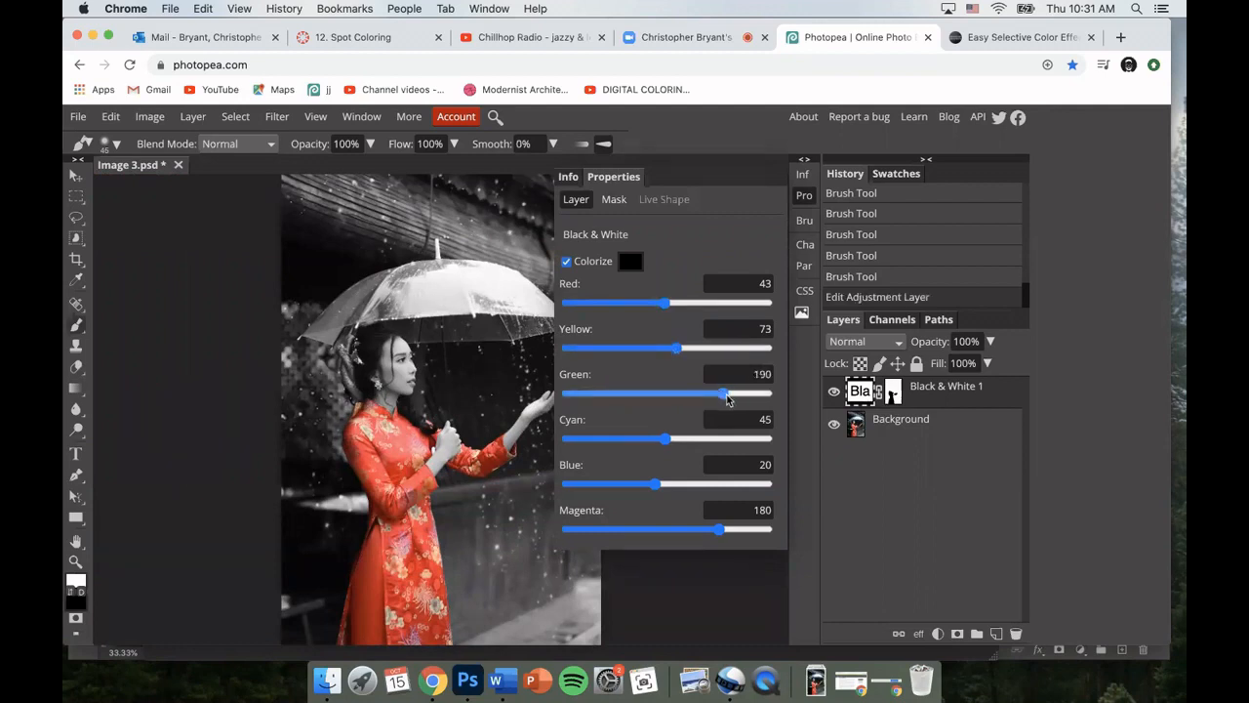
pyautogui.click(660, 441)
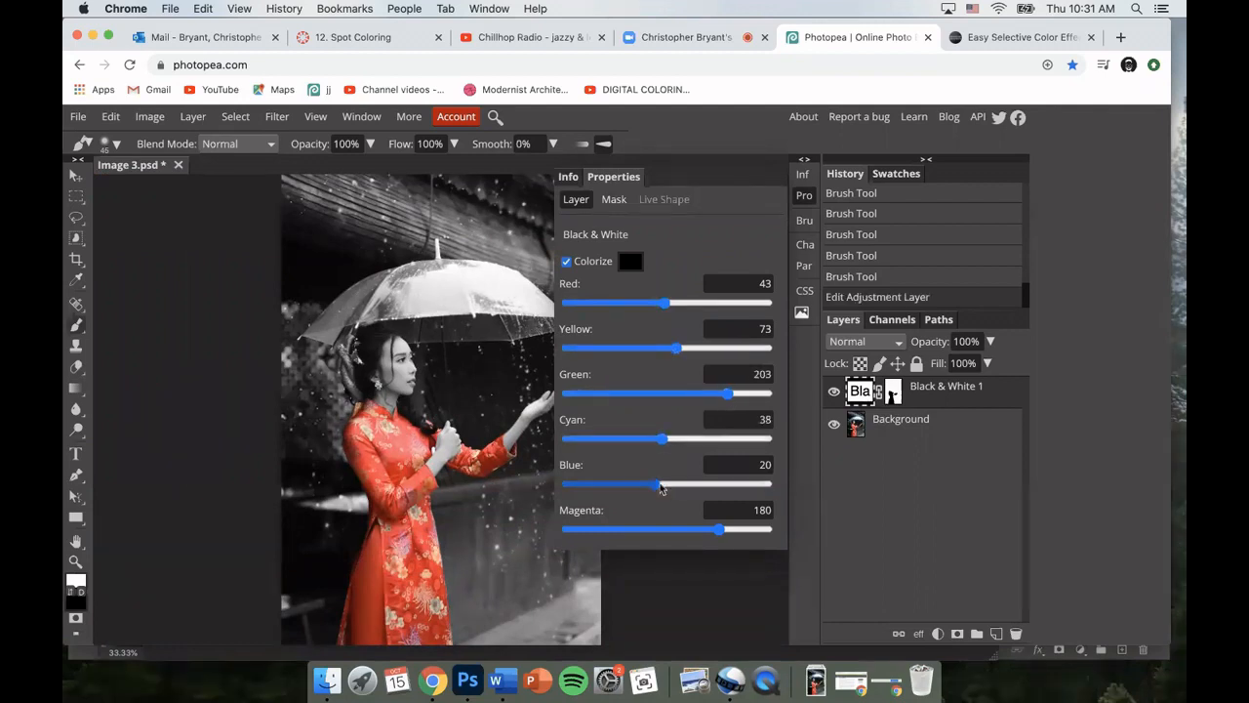
pyautogui.moveTo(661, 488); pyautogui.dragTo(663, 486)
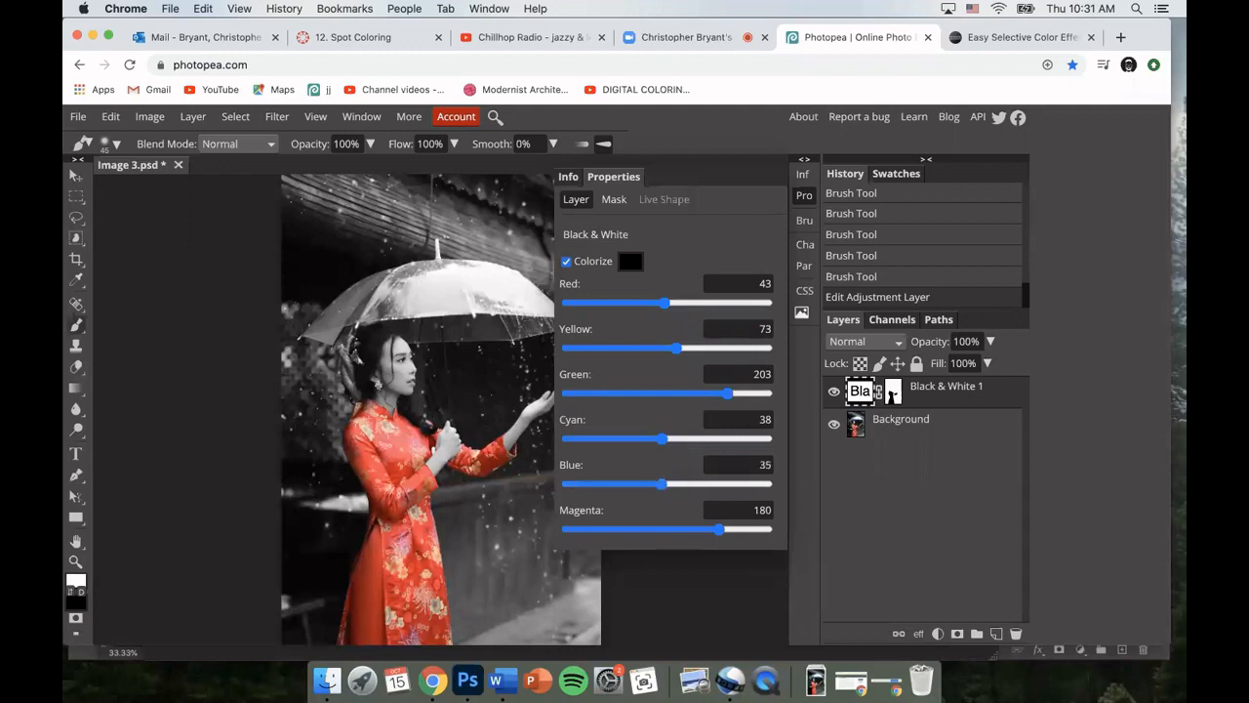
# - Open the list of export formats for the finished image
pyautogui.click(78, 117)
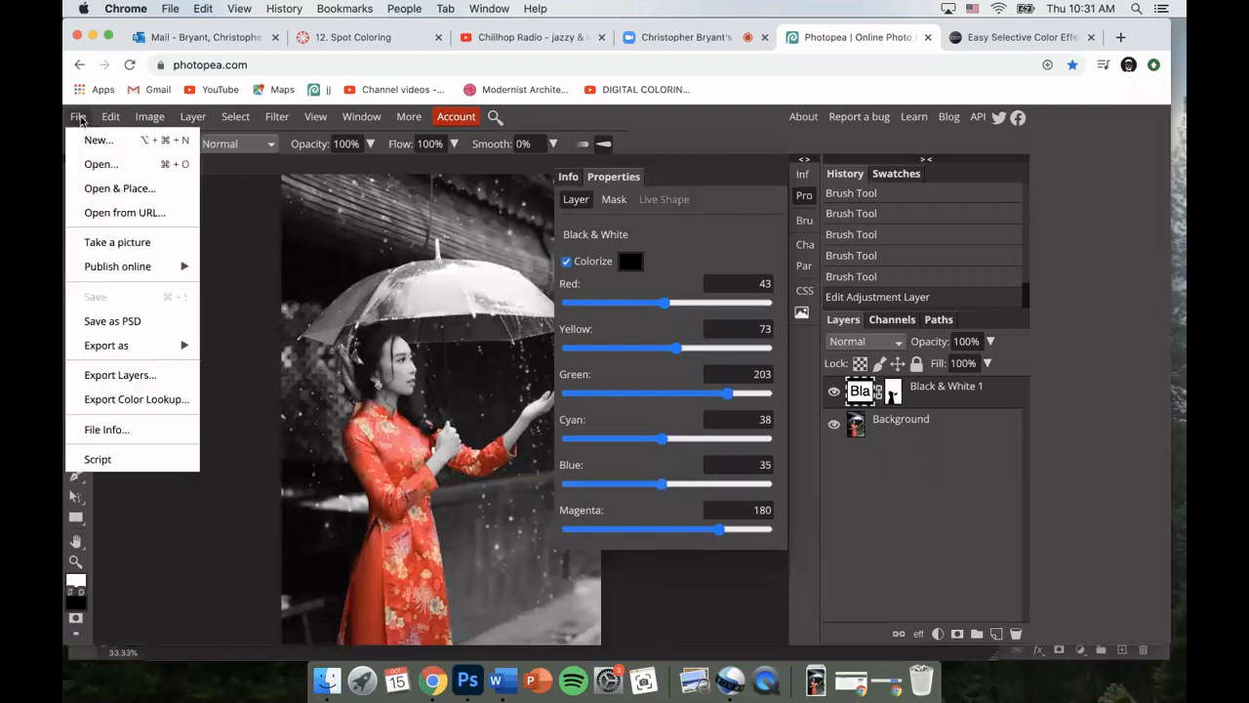
pyautogui.moveTo(142, 346)
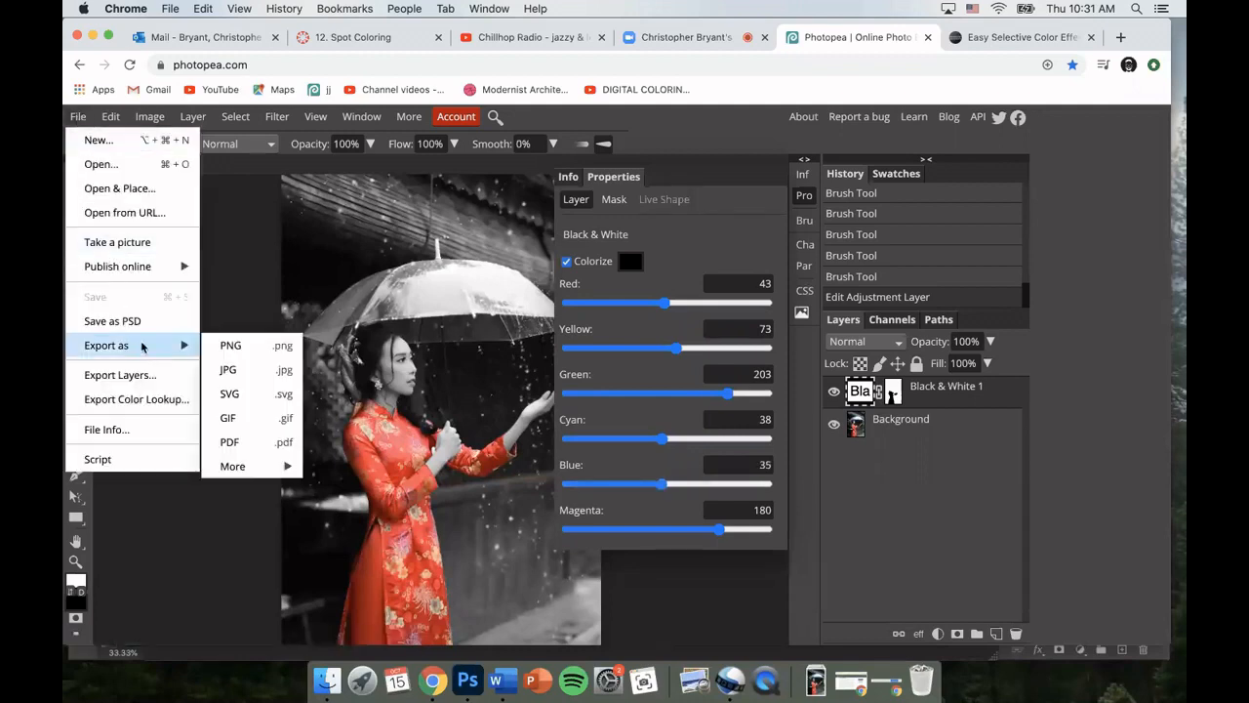